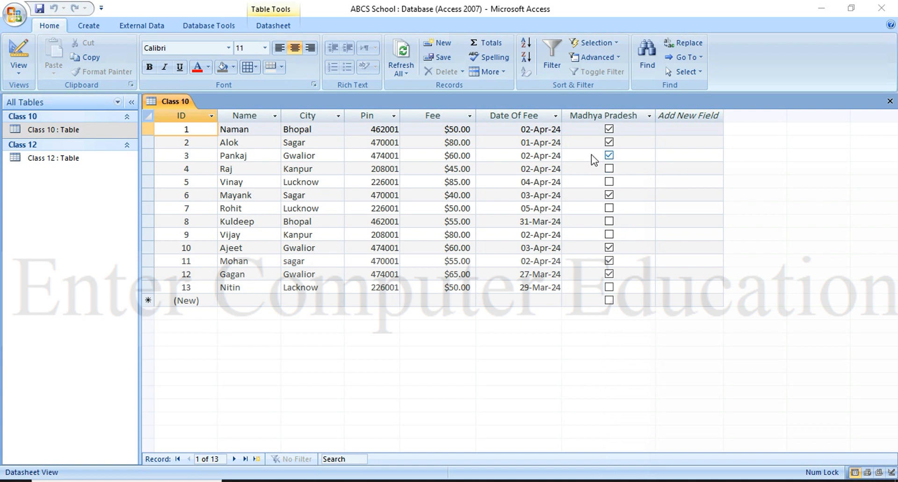
- Open the Class 12 table and switch it to Design View
{"action": "left_click", "coordinate": [609, 168]}
{"action": "left_click", "coordinate": [63, 160]}
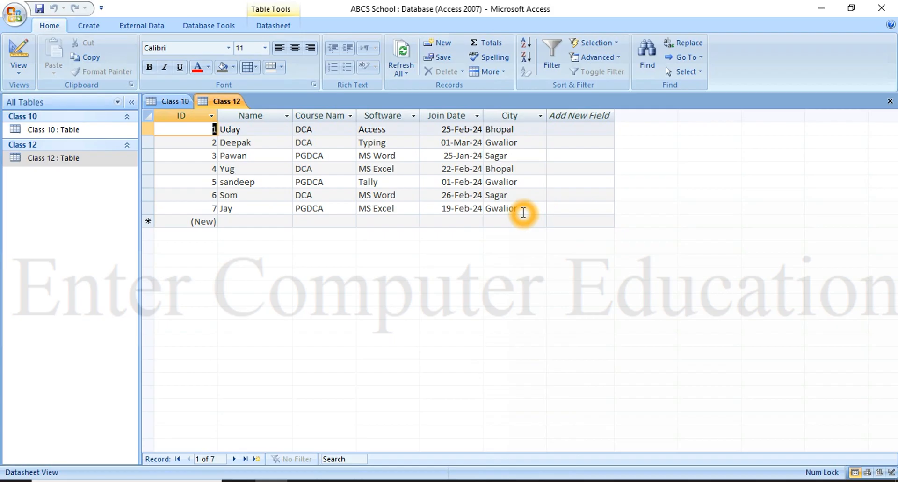
{"action": "left_click", "coordinate": [60, 161]}
{"action": "double_click", "coordinate": [59, 161]}
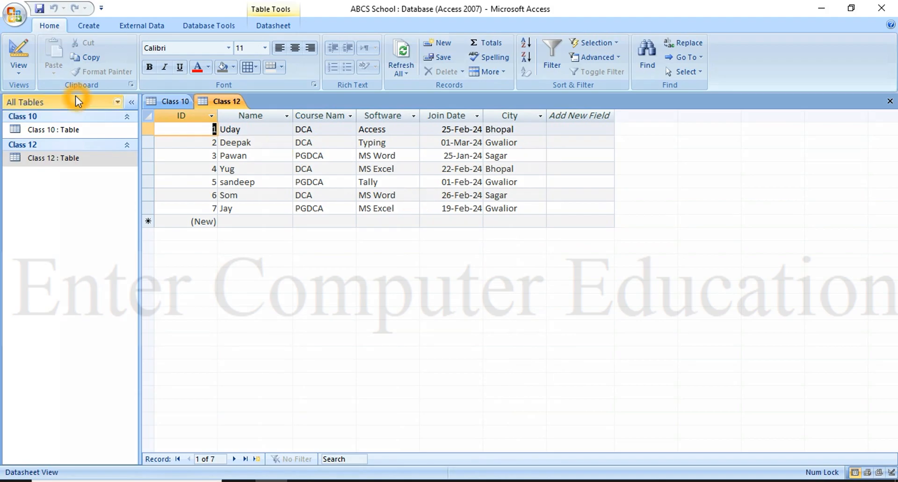
{"action": "left_click", "coordinate": [19, 72]}
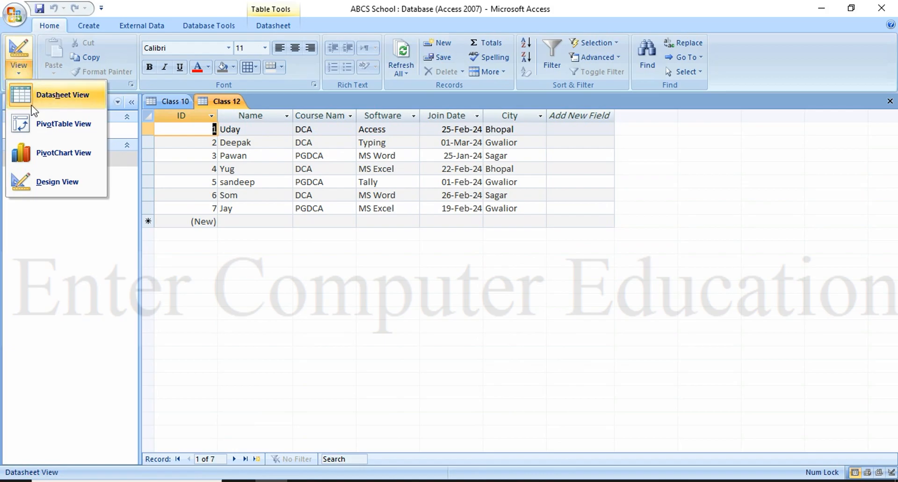
{"action": "left_click", "coordinate": [58, 184]}
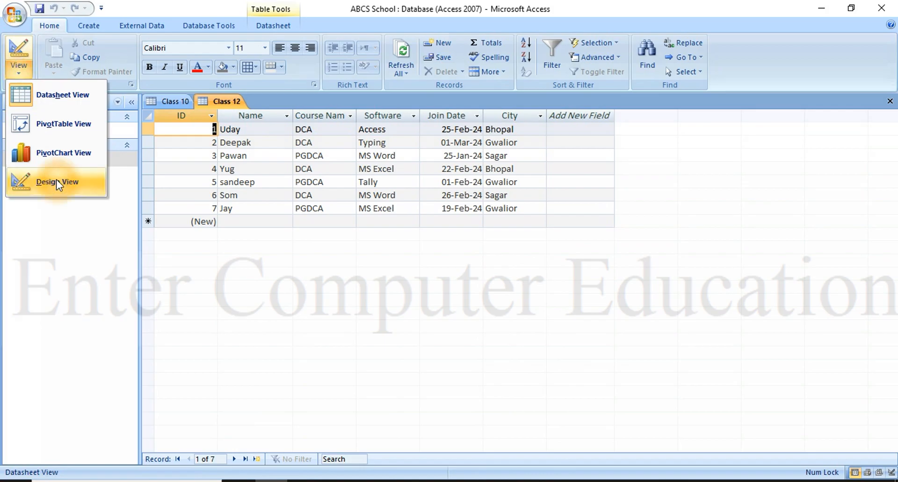
- Add a field named MP below City and set its data type to Yes/No
{"action": "left_click", "coordinate": [194, 202]}
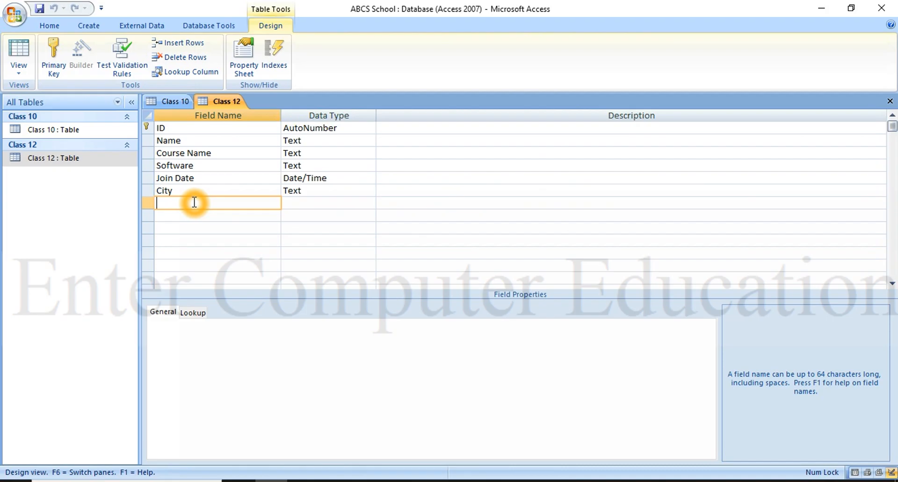
{"action": "type", "text": "MP"}
{"action": "left_click", "coordinate": [336, 204]}
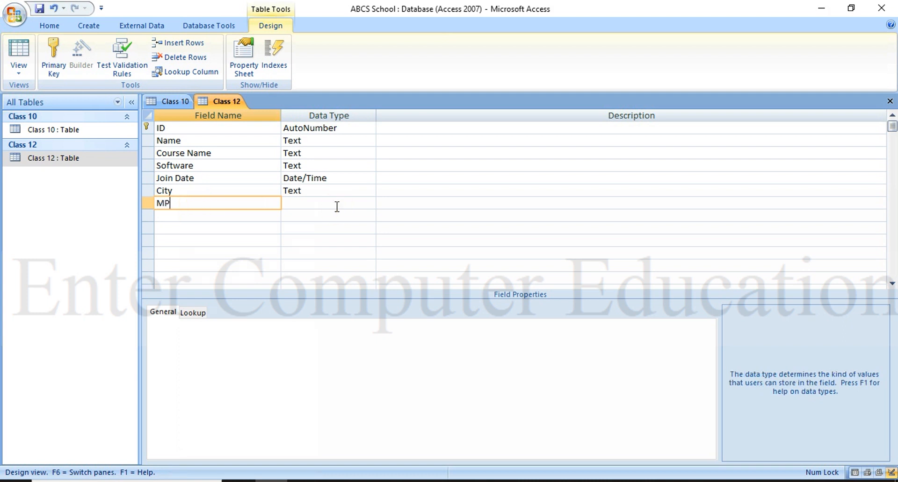
{"action": "left_click", "coordinate": [369, 203]}
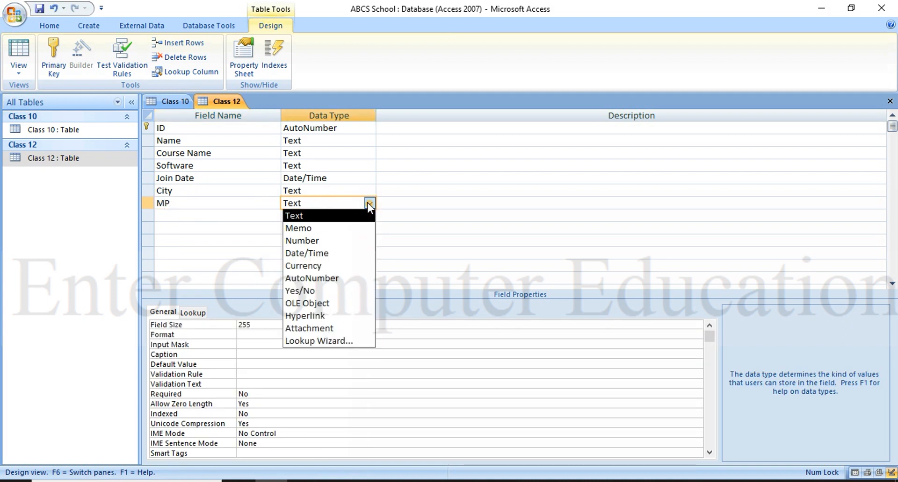
{"action": "left_click", "coordinate": [313, 289]}
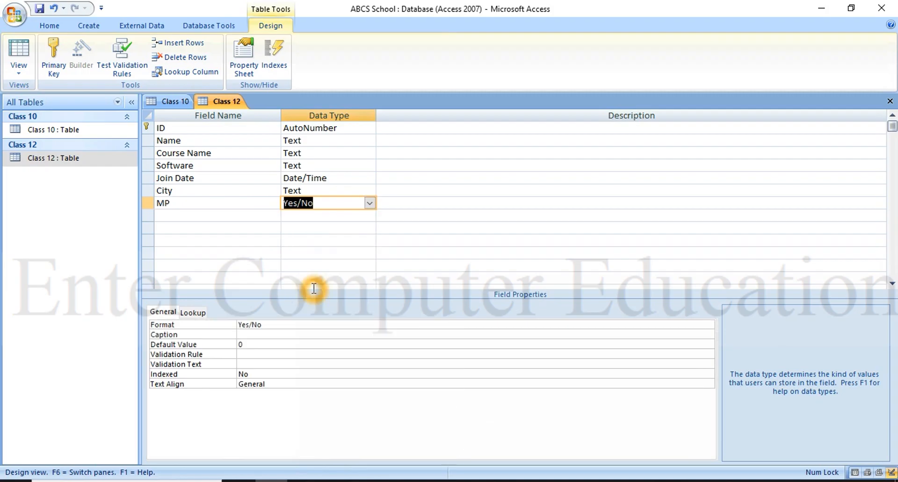
- Switch the Class 12 table back to Datasheet View, saving the design changes
{"action": "left_click", "coordinate": [10, 69]}
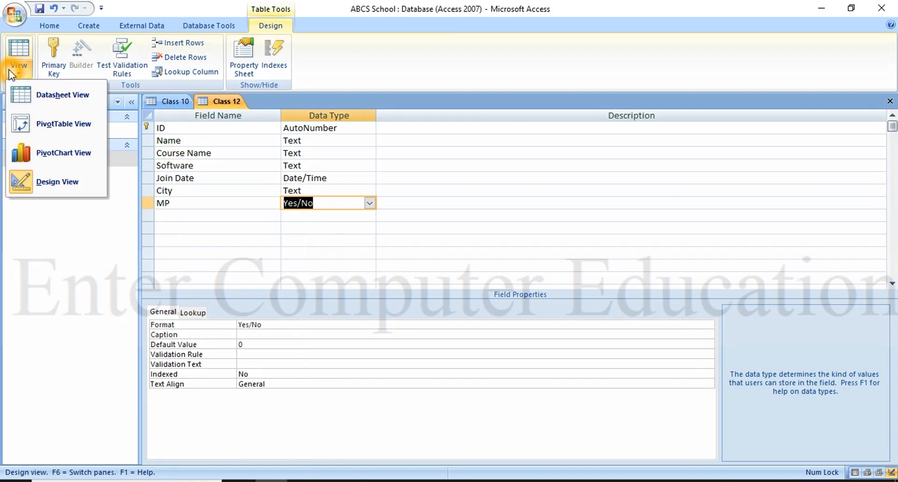
{"action": "left_click", "coordinate": [56, 96]}
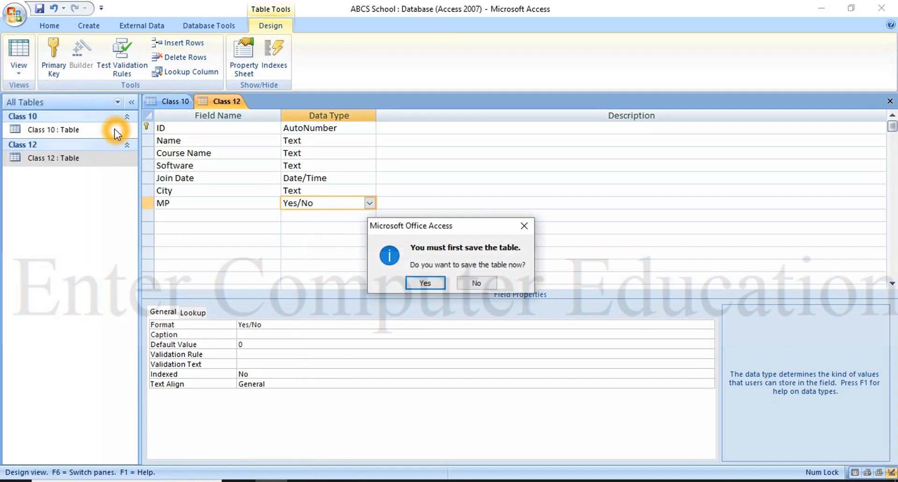
{"action": "left_click", "coordinate": [422, 284]}
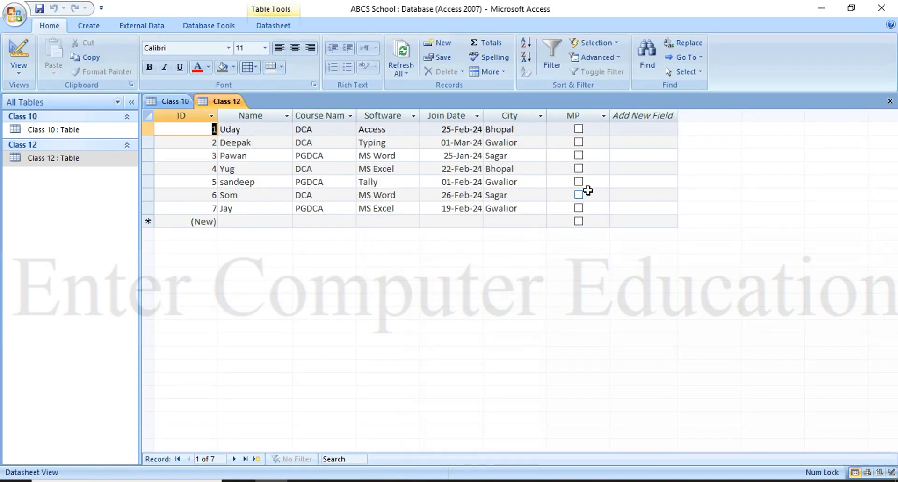
- Mark the MP field as checked for the records with ID 2, 4, 5 and 7
{"action": "left_click", "coordinate": [580, 134]}
{"action": "left_click", "coordinate": [579, 143]}
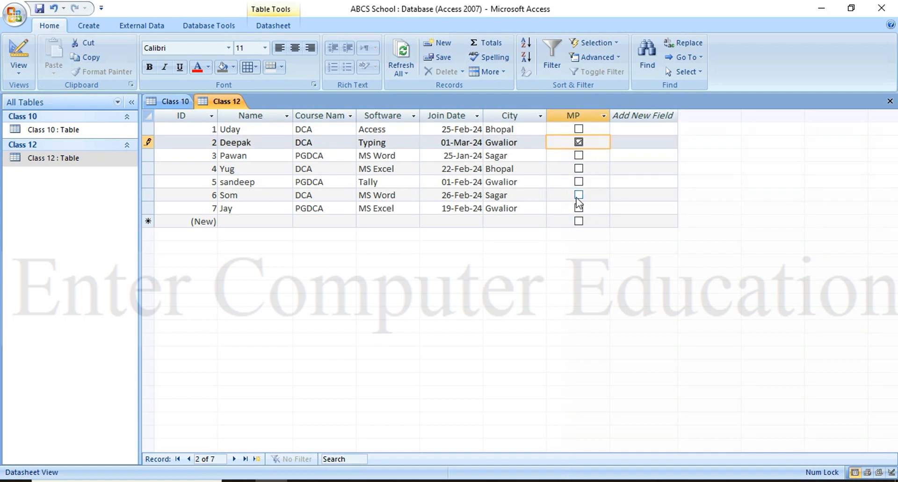
{"action": "left_click", "coordinate": [579, 182]}
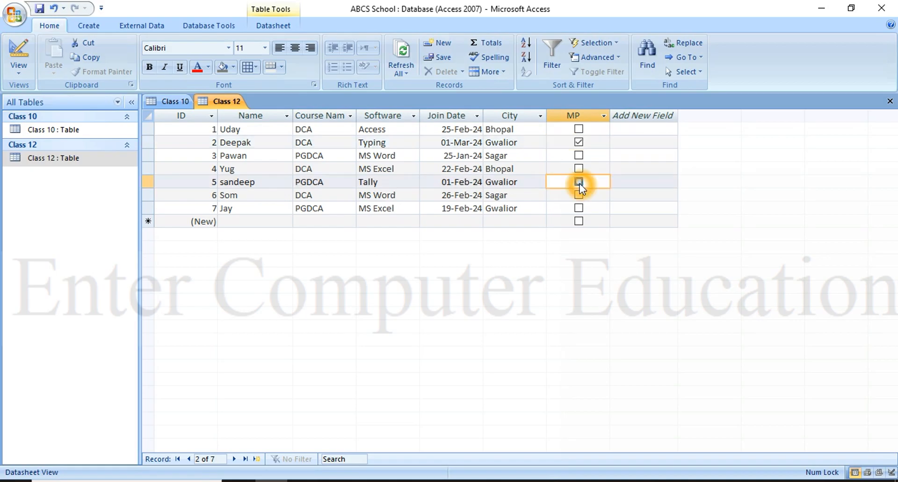
{"action": "left_click", "coordinate": [580, 210]}
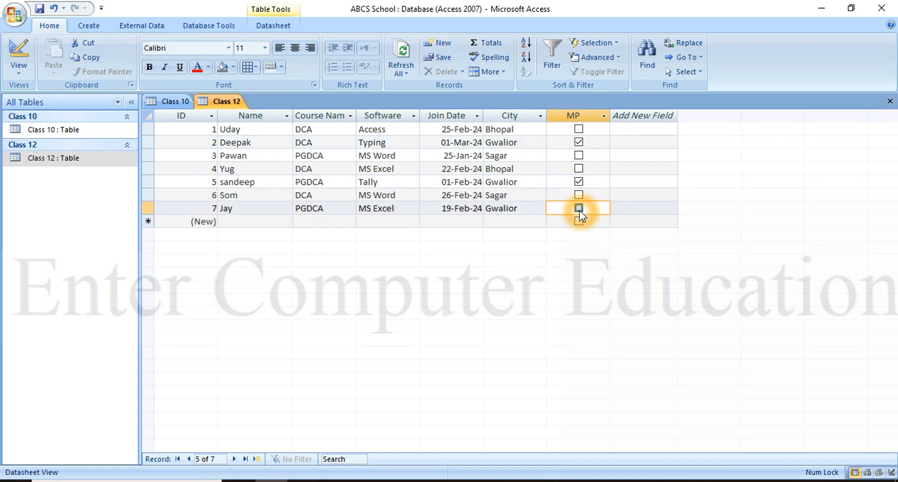
{"action": "left_click", "coordinate": [580, 168]}
{"action": "left_click", "coordinate": [576, 268]}
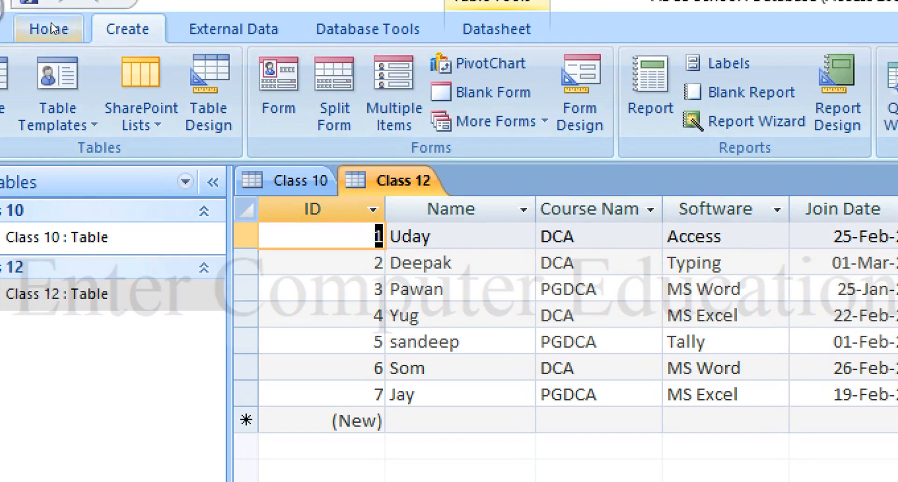
- Set up a form with the Form Wizard using all fields of the Class 12 table, the default layout and the Office style
{"action": "left_click", "coordinate": [50, 26]}
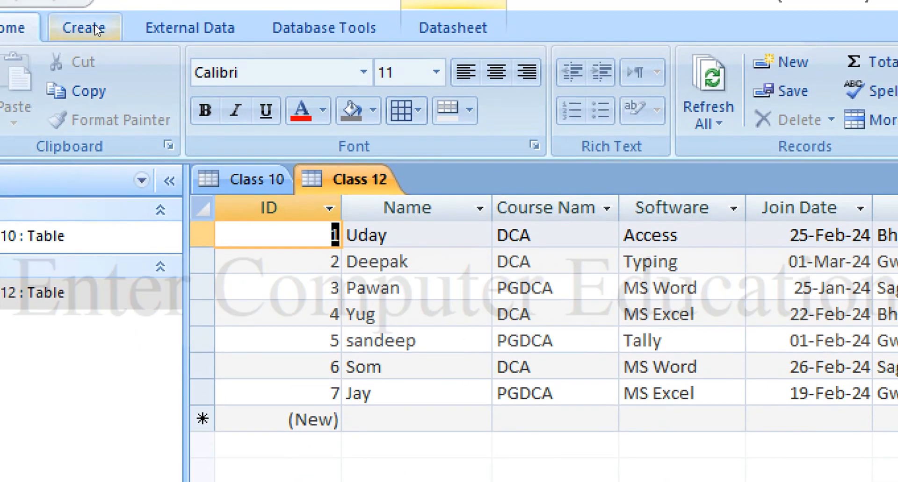
{"action": "left_click", "coordinate": [95, 29]}
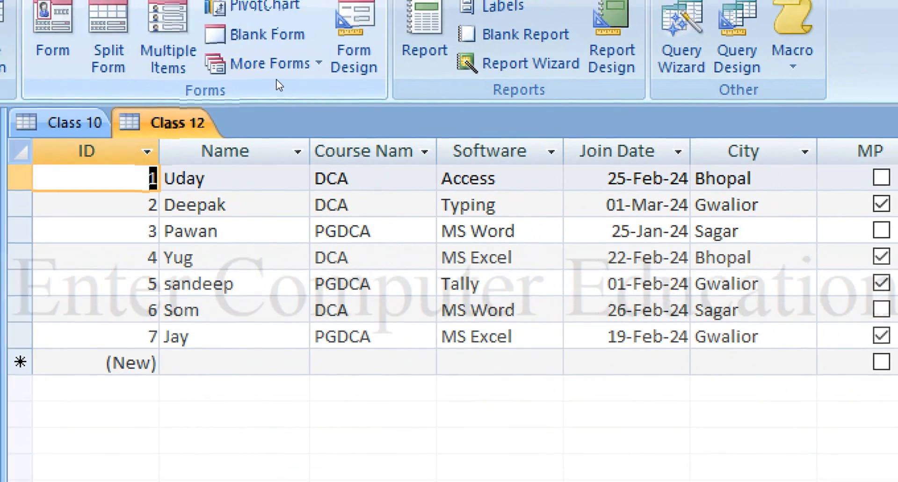
{"action": "left_click", "coordinate": [276, 70]}
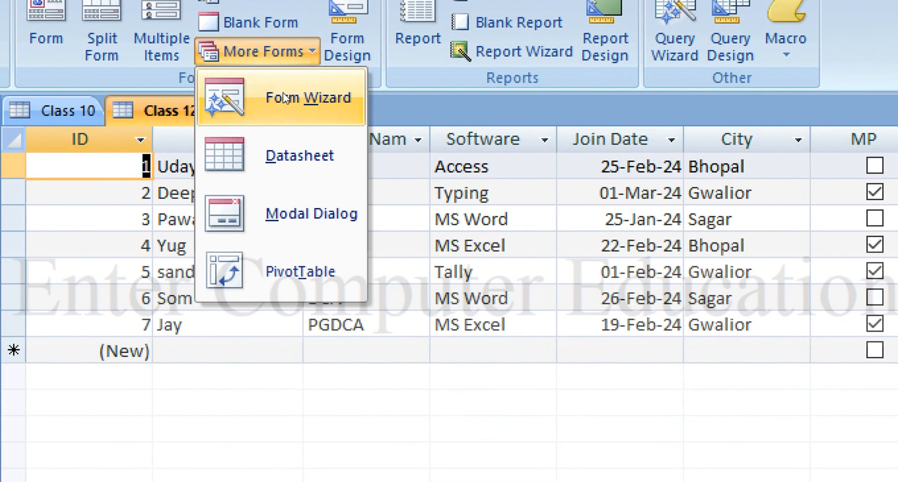
{"action": "left_click", "coordinate": [284, 98]}
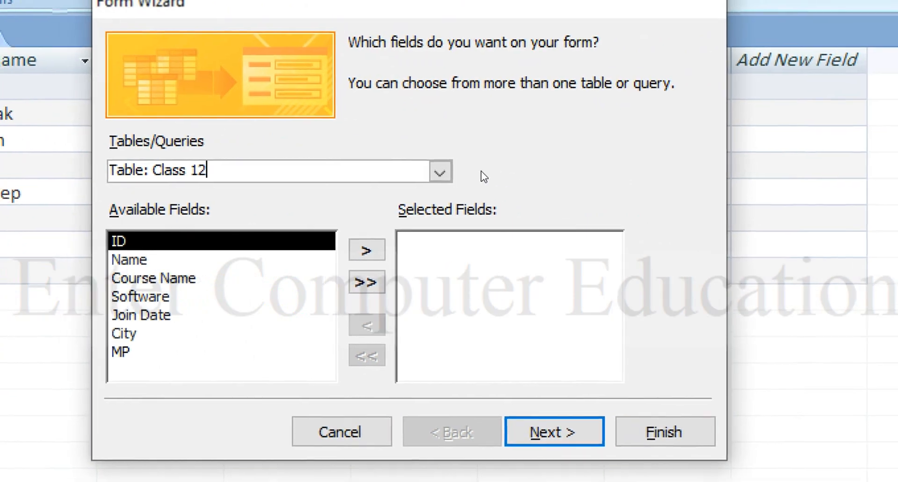
{"action": "left_click", "coordinate": [592, 187]}
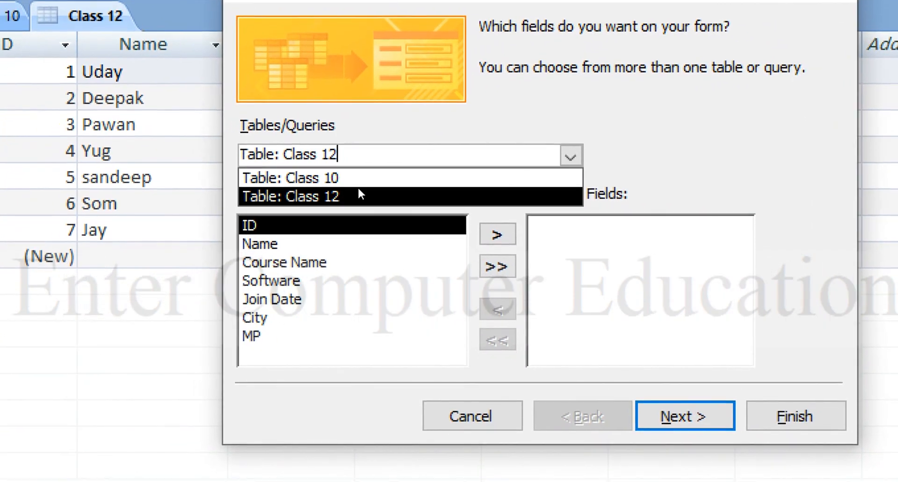
{"action": "left_click", "coordinate": [358, 195]}
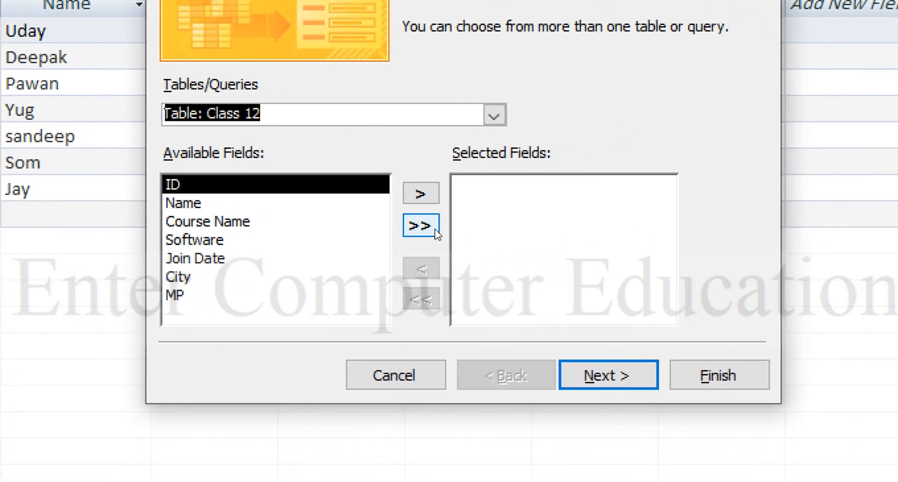
{"action": "left_click", "coordinate": [421, 226]}
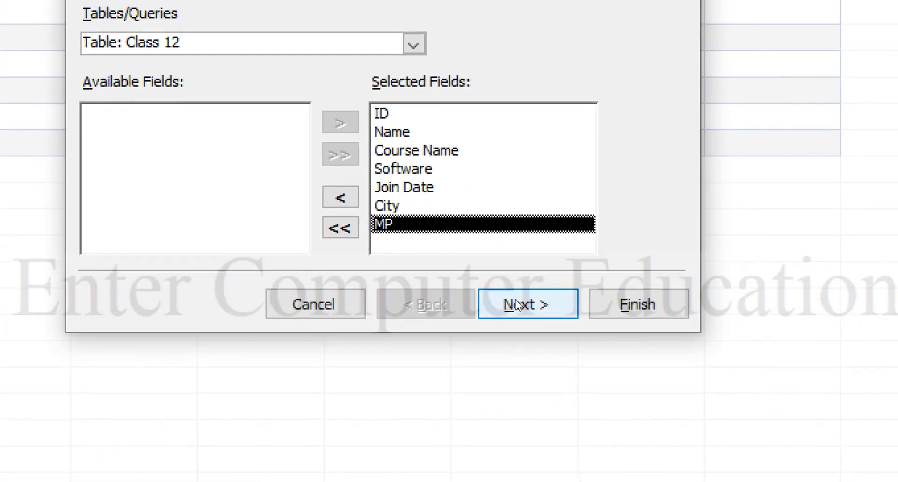
{"action": "left_click", "coordinate": [598, 376]}
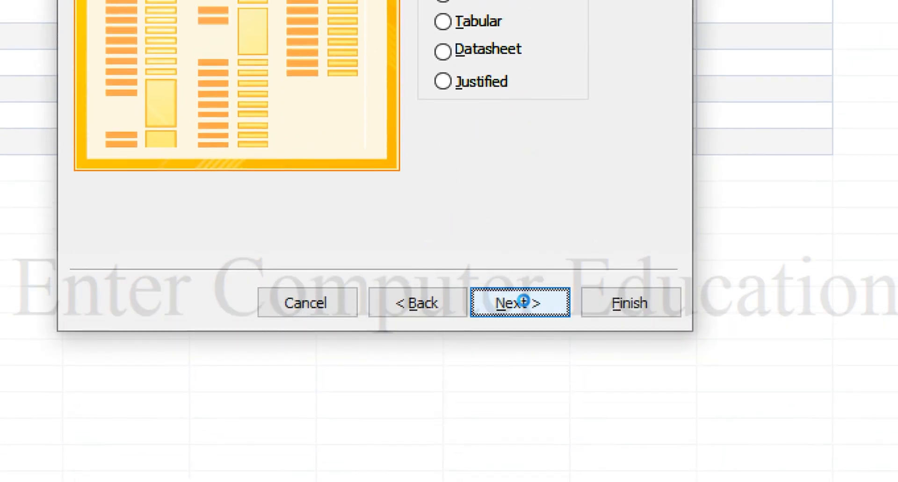
{"action": "left_click", "coordinate": [541, 411]}
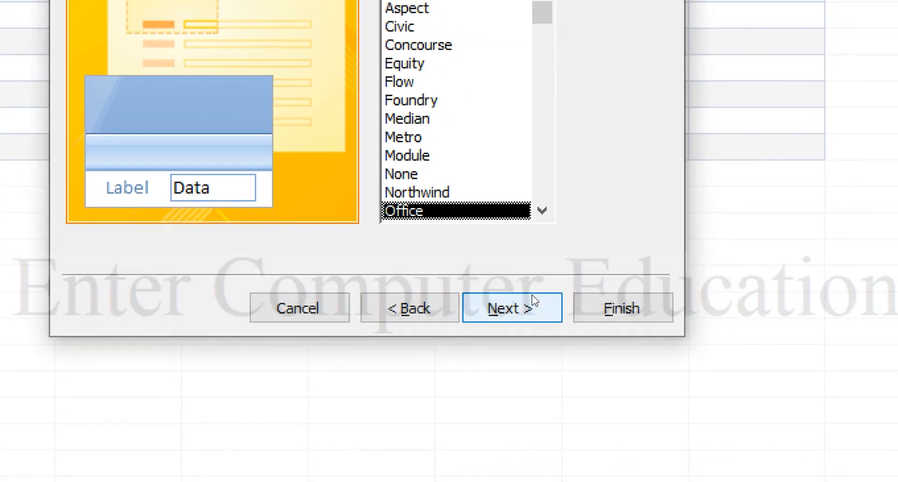
{"action": "left_click", "coordinate": [556, 398]}
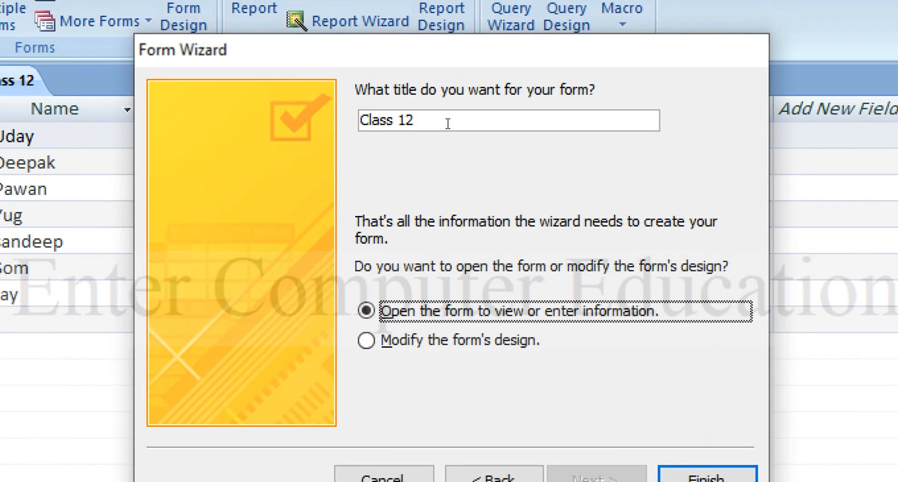
- Title the form abc and finish the wizard so that the form opens for viewing
{"action": "left_click", "coordinate": [429, 120]}
{"action": "key", "text": "BackSpace"}
{"action": "key", "text": "BackSpace"}
{"action": "key", "text": "BackSpace"}
{"action": "key", "text": "BackSpace"}
{"action": "key", "text": "BackSpace"}
{"action": "key", "text": "BackSpace"}
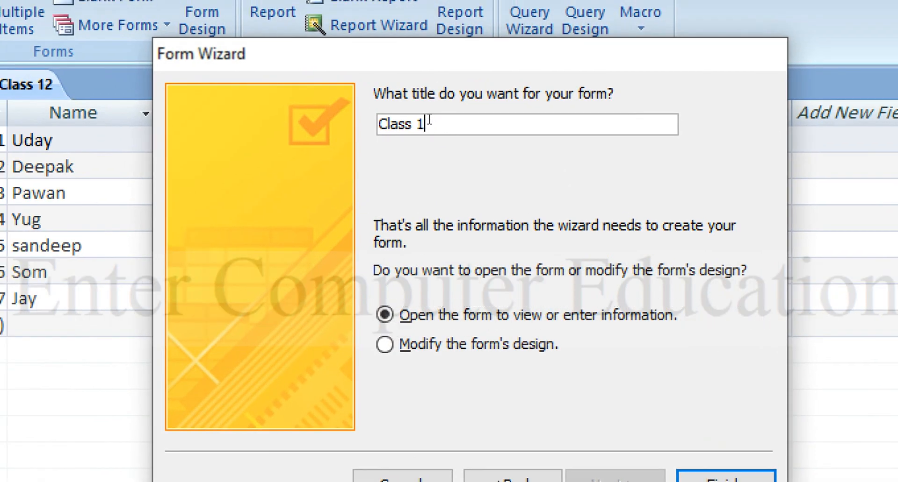
{"action": "key", "text": "BackSpace"}
{"action": "key", "text": "BackSpace"}
{"action": "type", "text": "abc"}
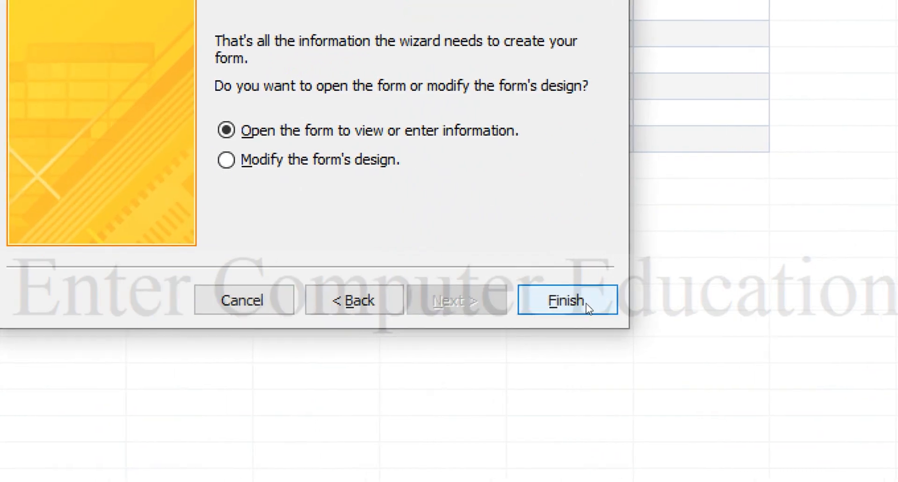
{"action": "left_click", "coordinate": [496, 296]}
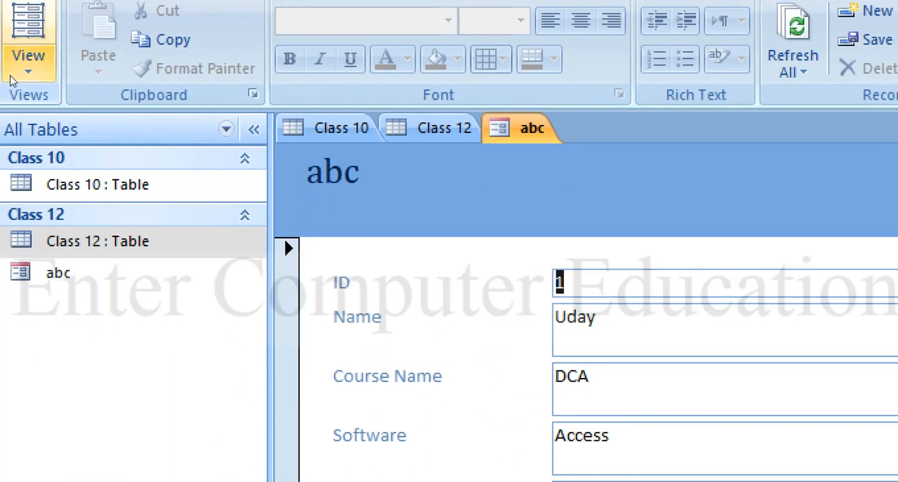
- Switch the abc form to Design View and show its form design tools
{"action": "left_click", "coordinate": [12, 80]}
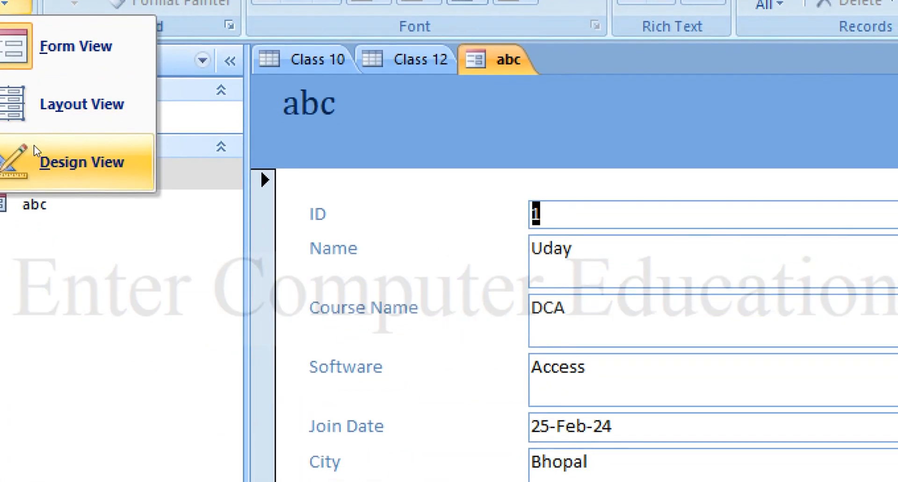
{"action": "left_click", "coordinate": [35, 147]}
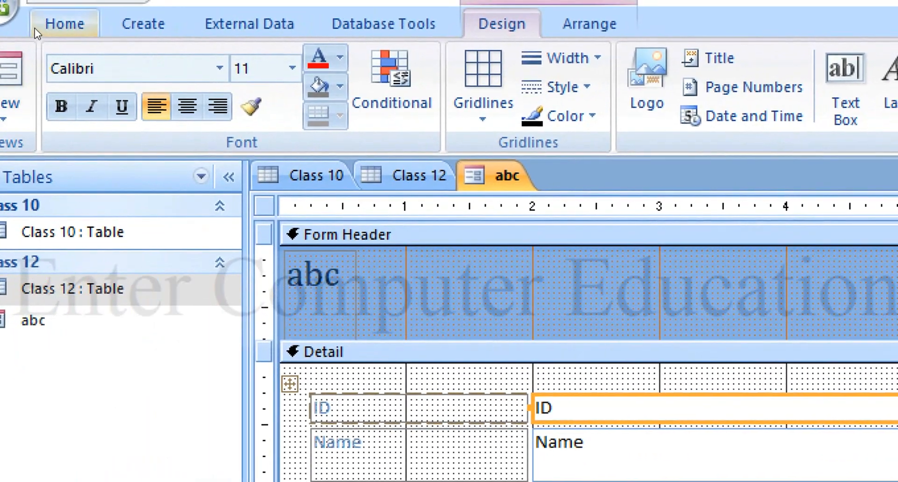
{"action": "left_click", "coordinate": [73, 14]}
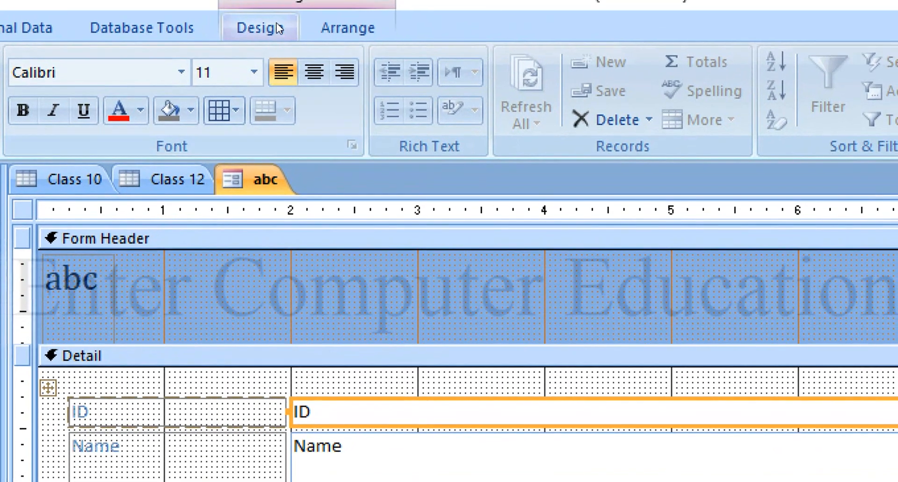
{"action": "left_click", "coordinate": [276, 26]}
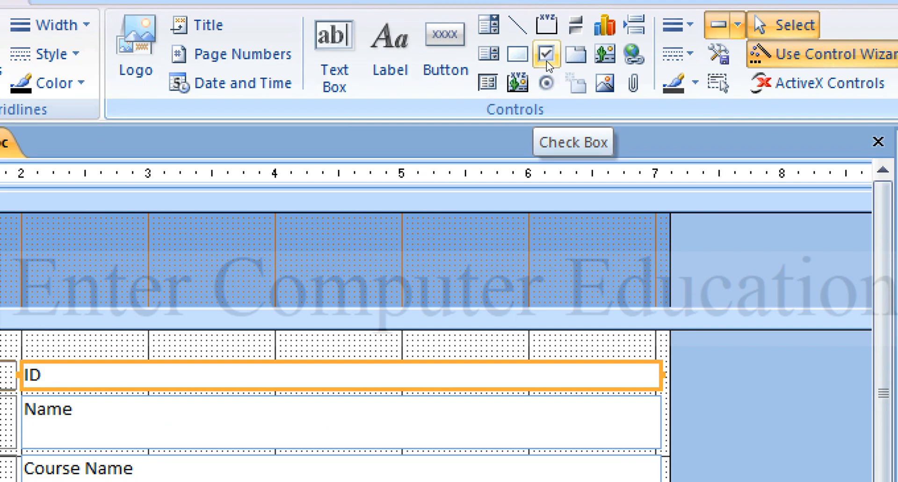
- Draw a check box about 0.875" wide and 0.25" high in the form header beside the title, and open its property sheet
{"action": "left_click", "coordinate": [546, 60]}
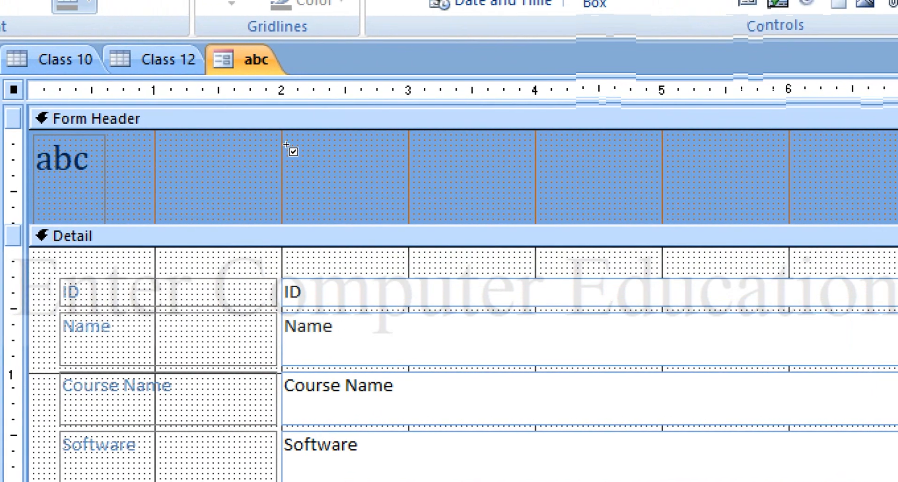
{"action": "left_click_drag", "start_coordinate": [224, 130], "coordinate": [348, 161]}
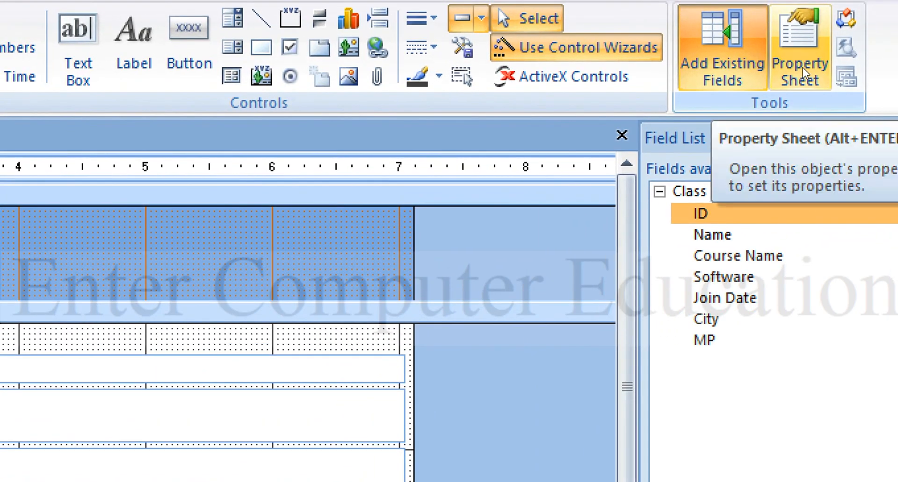
{"action": "left_click", "coordinate": [802, 67]}
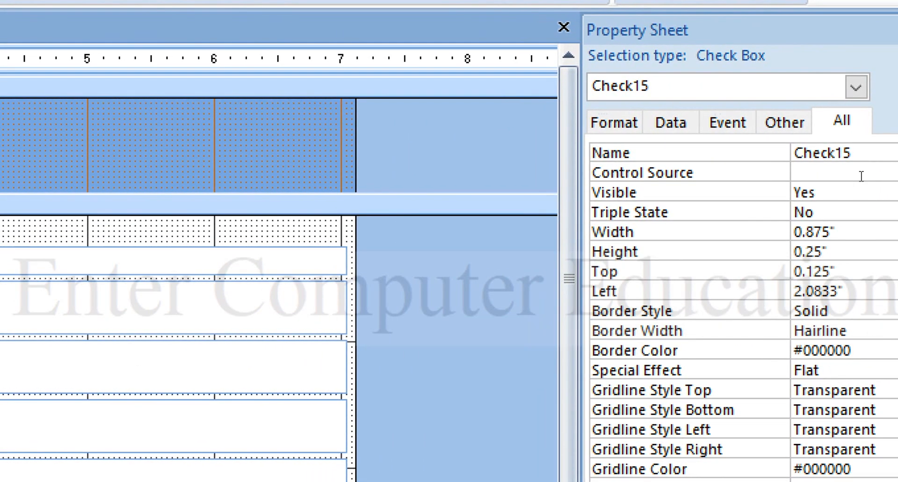
- Bind the header check box to the MP field through its Control Source property
{"action": "left_click", "coordinate": [862, 176]}
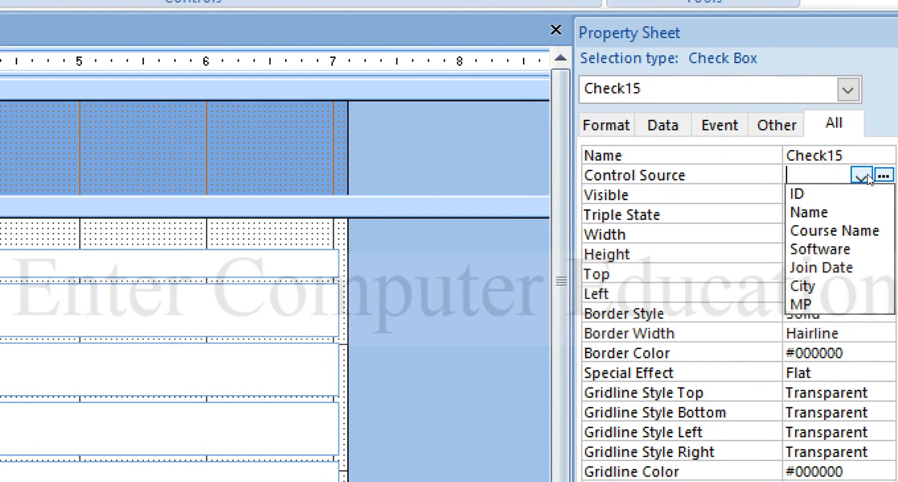
{"action": "left_click", "coordinate": [863, 174]}
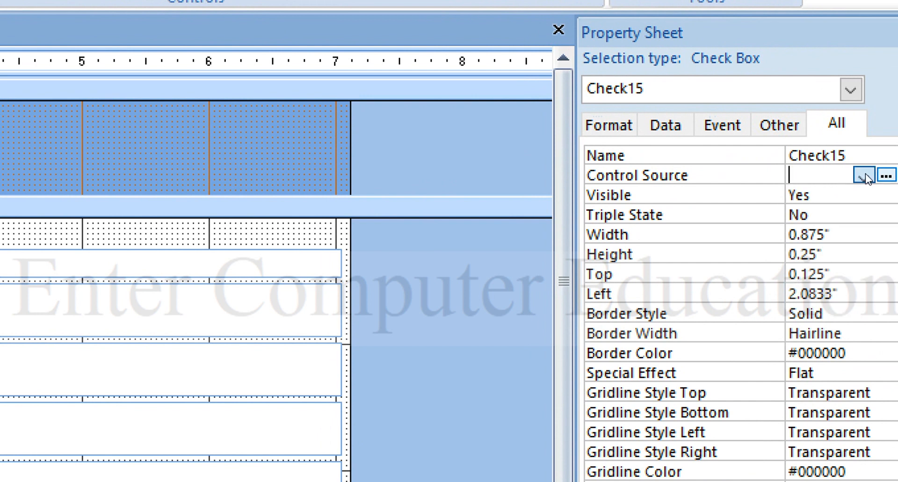
{"action": "left_click", "coordinate": [863, 174]}
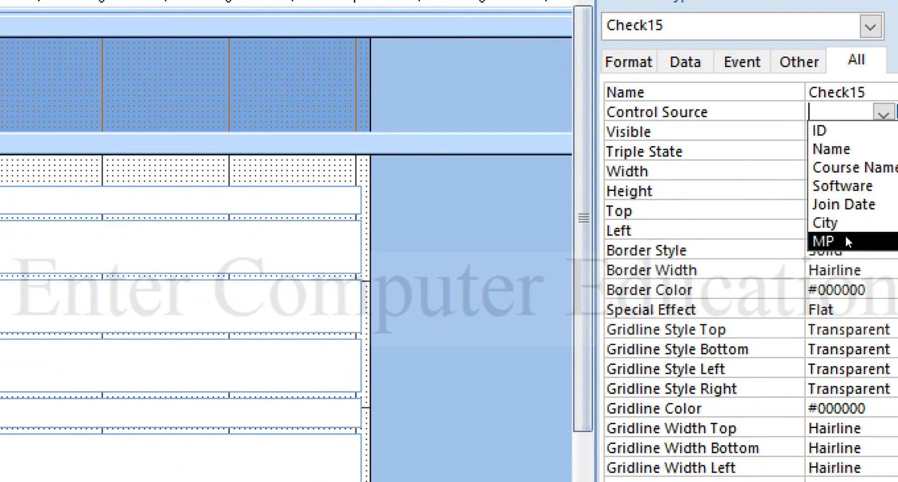
{"action": "left_click", "coordinate": [845, 242]}
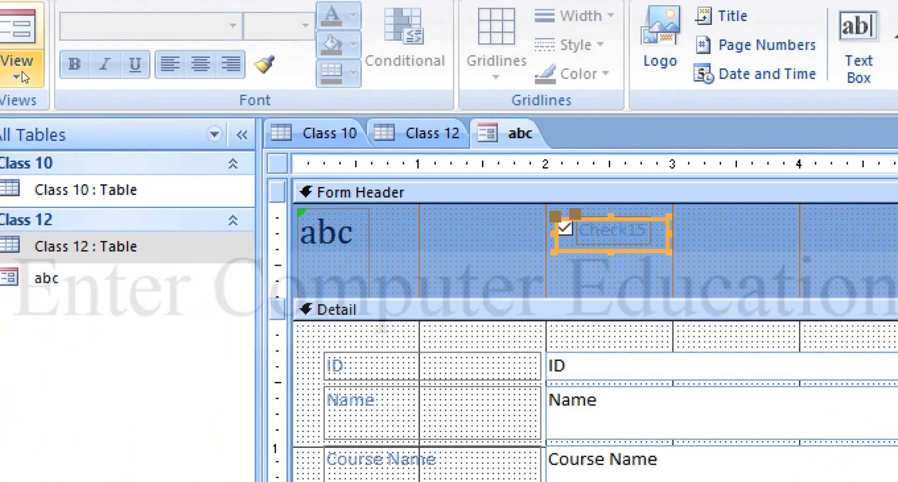
- Switch to Form View and test the header check box by toggling it on record 1 and clearing it on record 2
{"action": "left_click", "coordinate": [43, 78]}
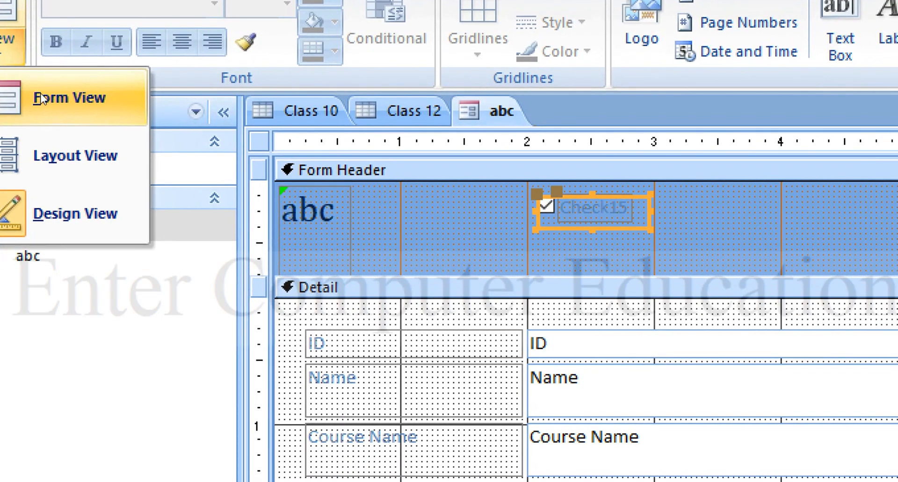
{"action": "left_click", "coordinate": [41, 99]}
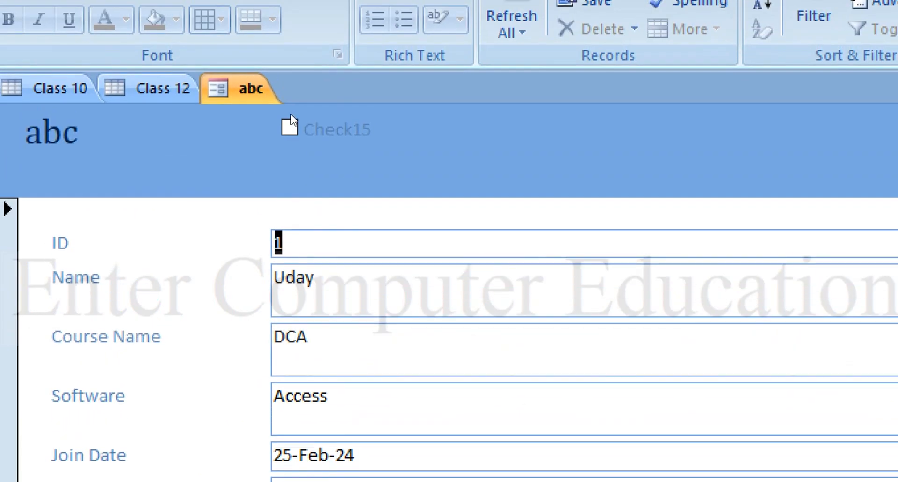
{"action": "left_click", "coordinate": [290, 124]}
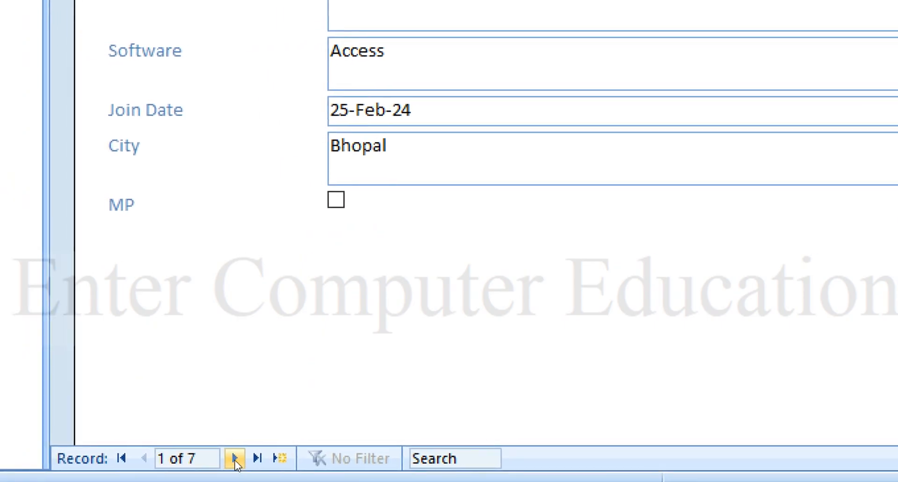
{"action": "left_click", "coordinate": [234, 458]}
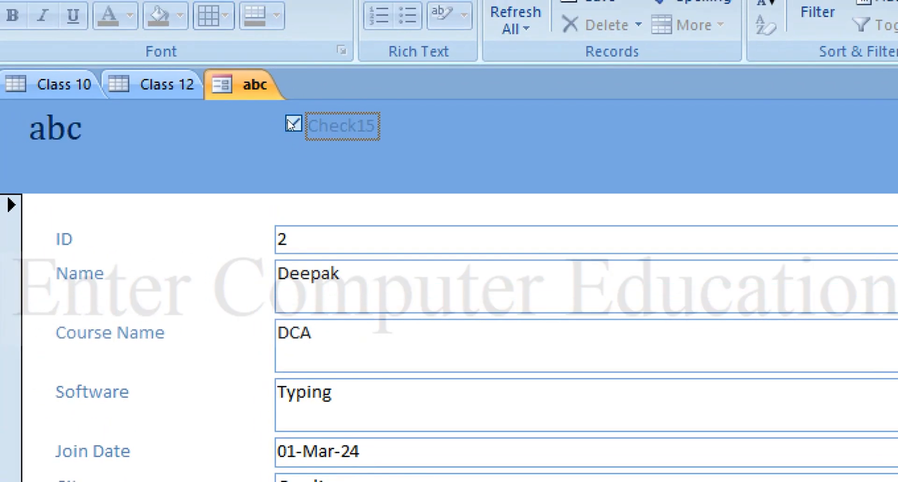
{"action": "left_click", "coordinate": [292, 124]}
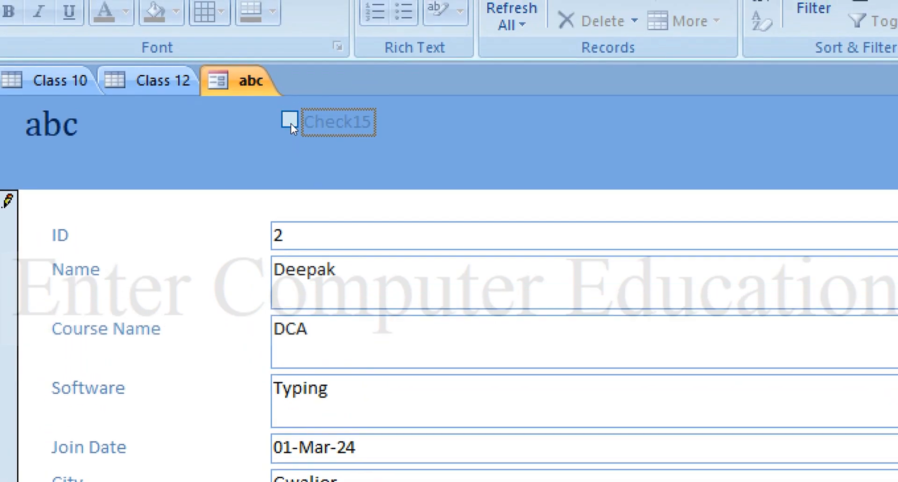
{"action": "left_click", "coordinate": [291, 124]}
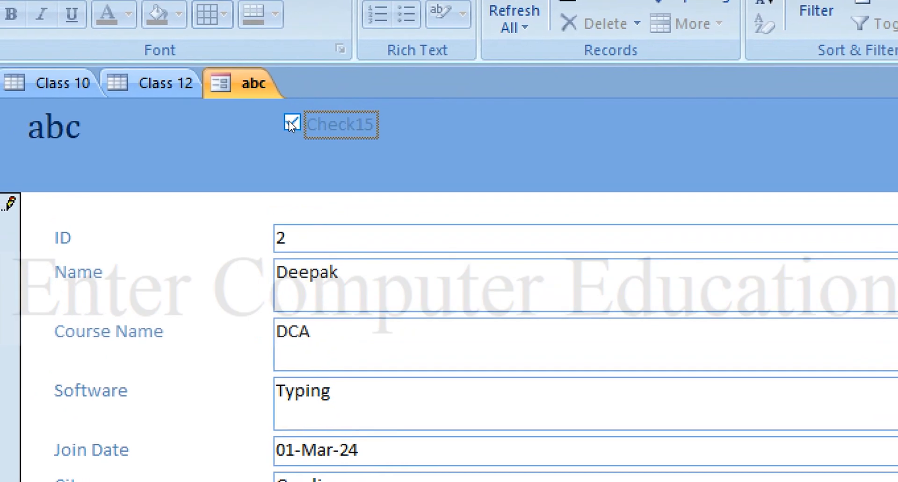
{"action": "left_click", "coordinate": [288, 122]}
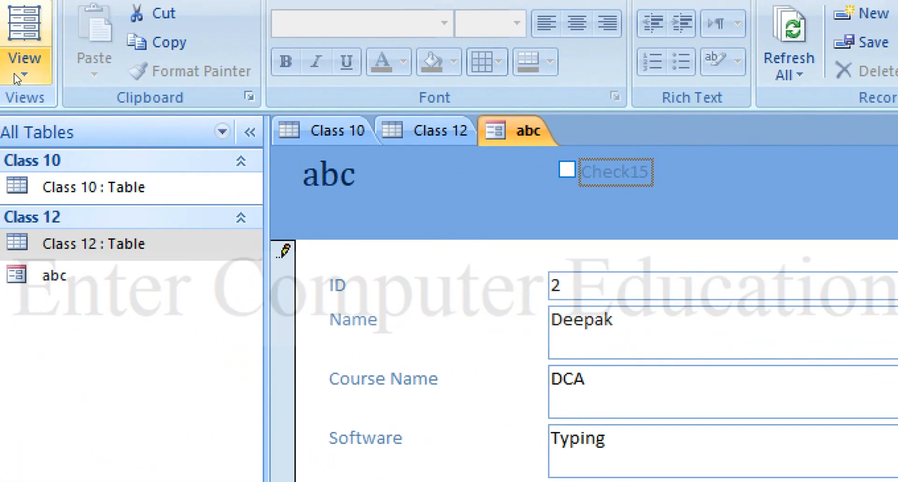
- Return the form to Design View and delete the check box and its label from the form header
{"action": "left_click", "coordinate": [0, 29]}
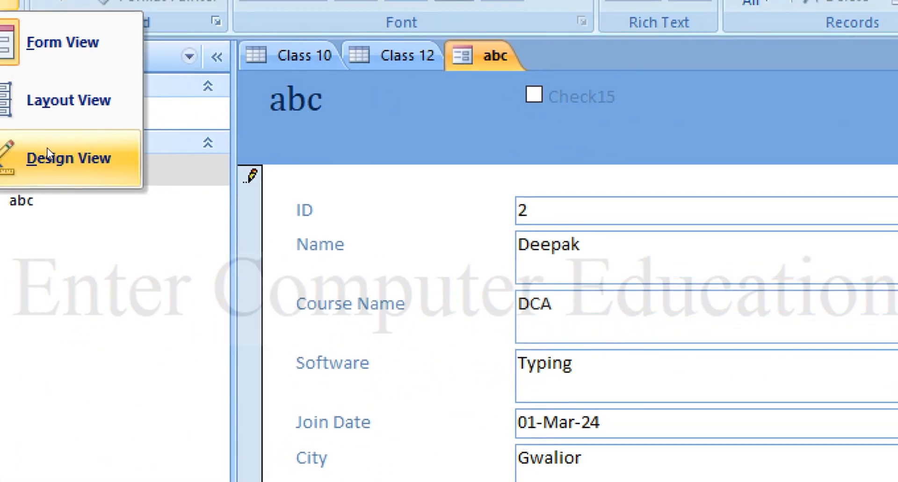
{"action": "left_click", "coordinate": [47, 154]}
{"action": "left_click", "coordinate": [365, 166]}
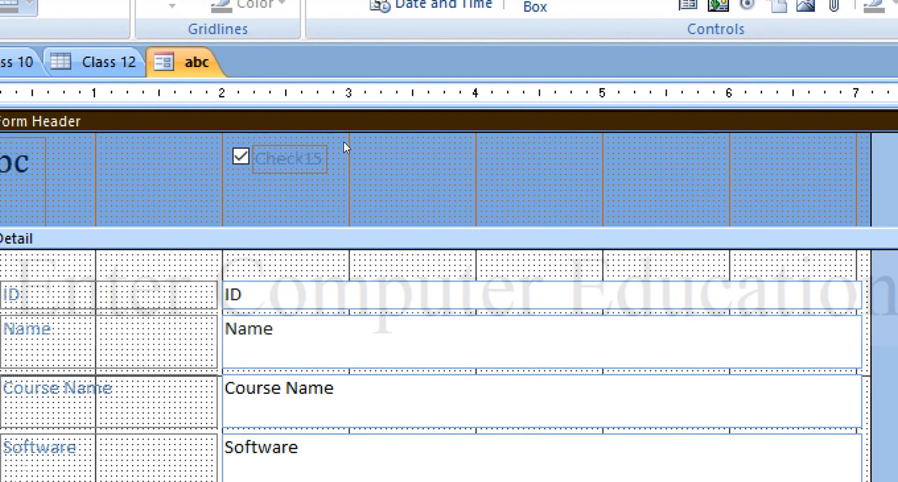
{"action": "left_click", "coordinate": [328, 147]}
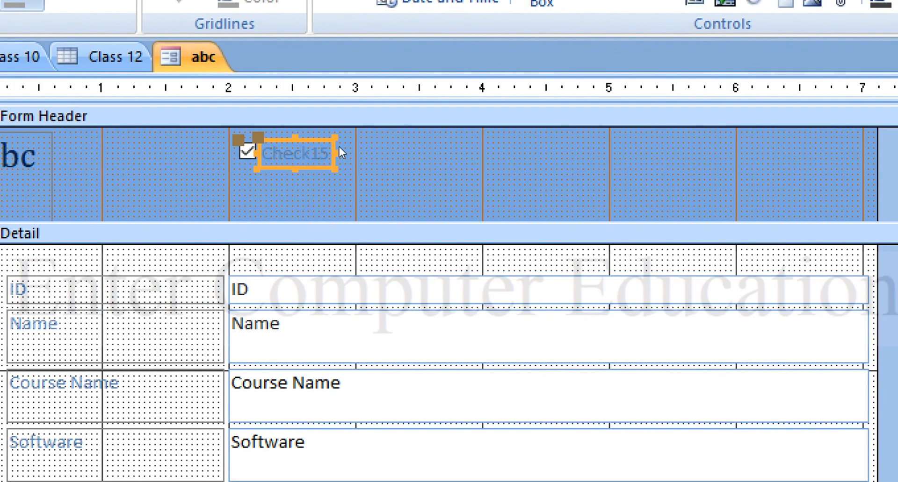
{"action": "key", "text": "Delete"}
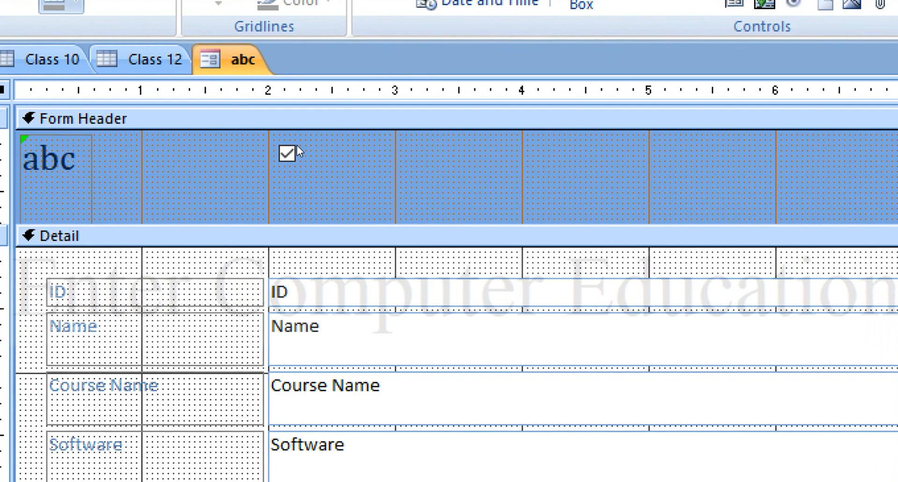
{"action": "left_click", "coordinate": [288, 148]}
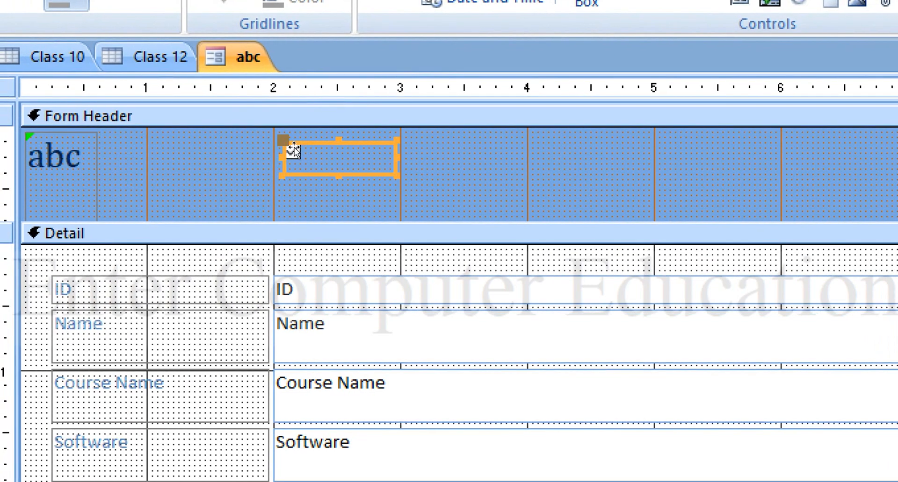
{"action": "key", "text": "Delete"}
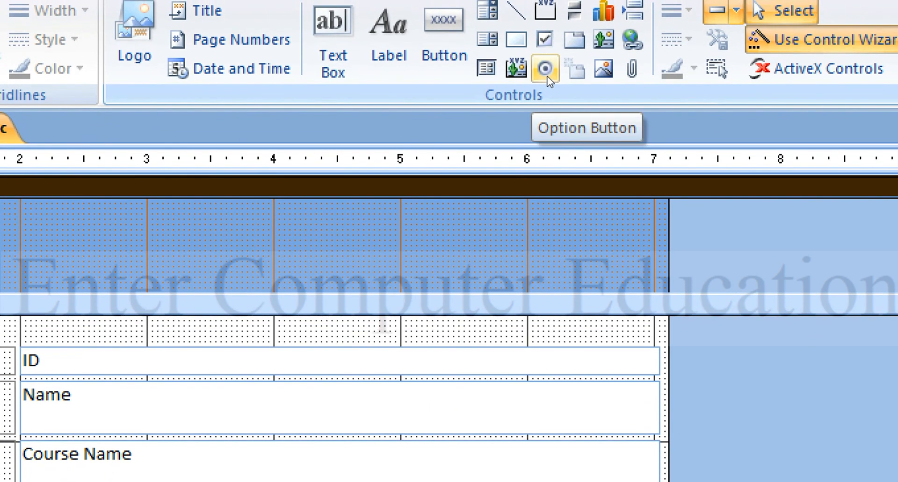
- Draw an option button about 1.125" wide and 0.33" high in the form header and set its Control Source to MP
{"action": "left_click", "coordinate": [546, 75]}
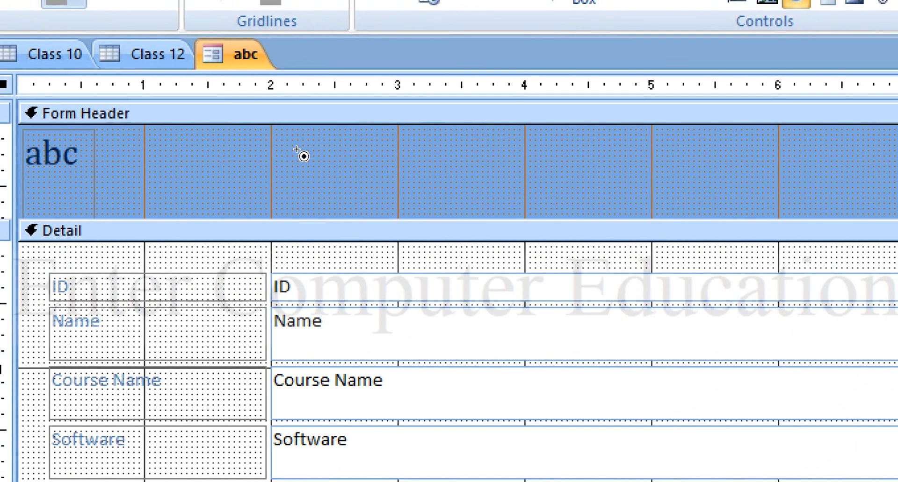
{"action": "left_click_drag", "start_coordinate": [258, 144], "coordinate": [361, 175]}
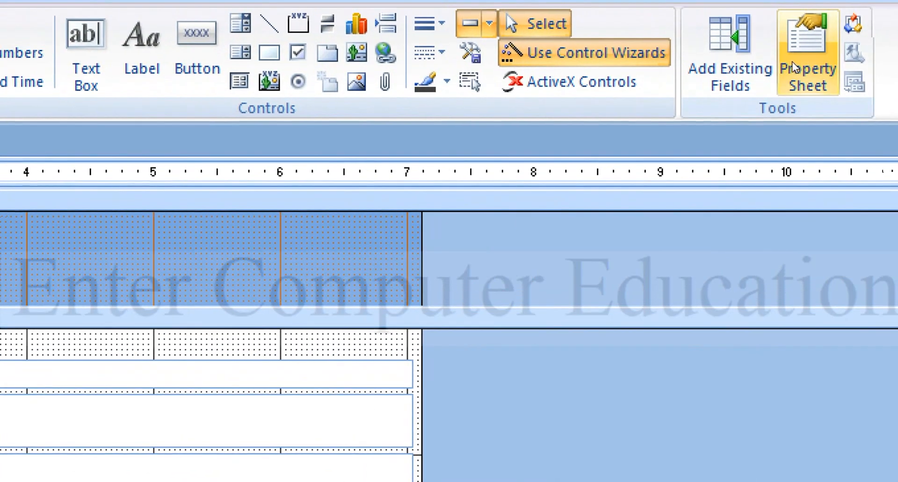
{"action": "left_click", "coordinate": [761, 42]}
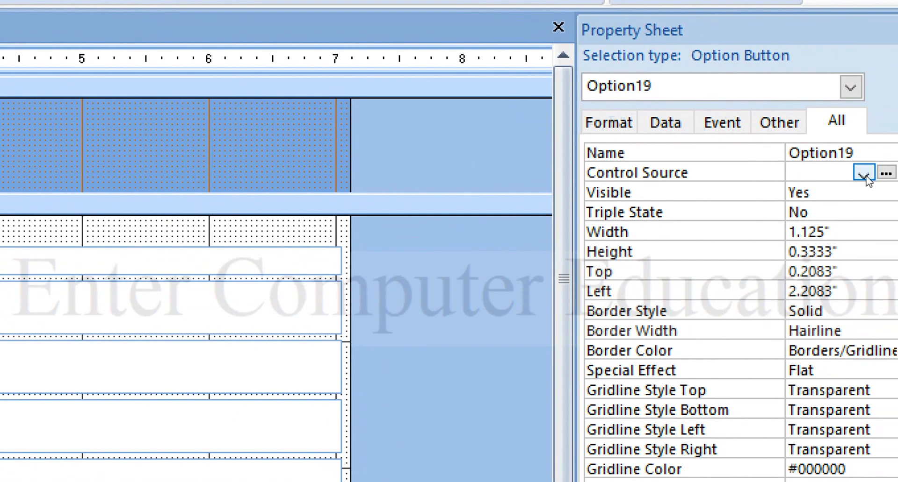
{"action": "left_click", "coordinate": [863, 175]}
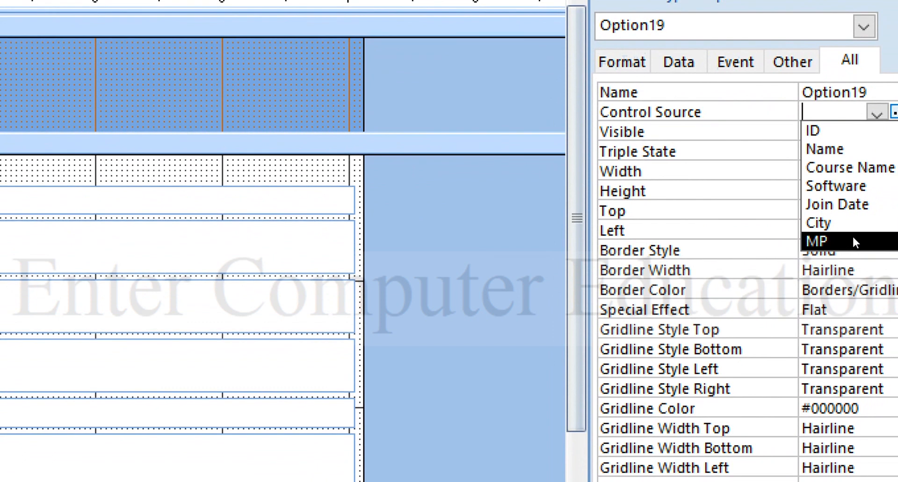
{"action": "left_click", "coordinate": [852, 240]}
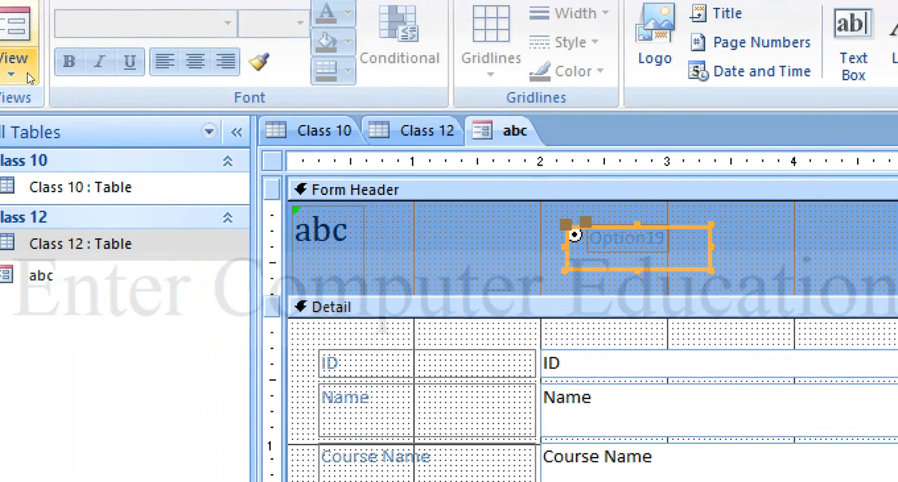
- Switch to Form View and test the header option button by selecting it on record 1 and toggling it on record 2
{"action": "left_click", "coordinate": [27, 72]}
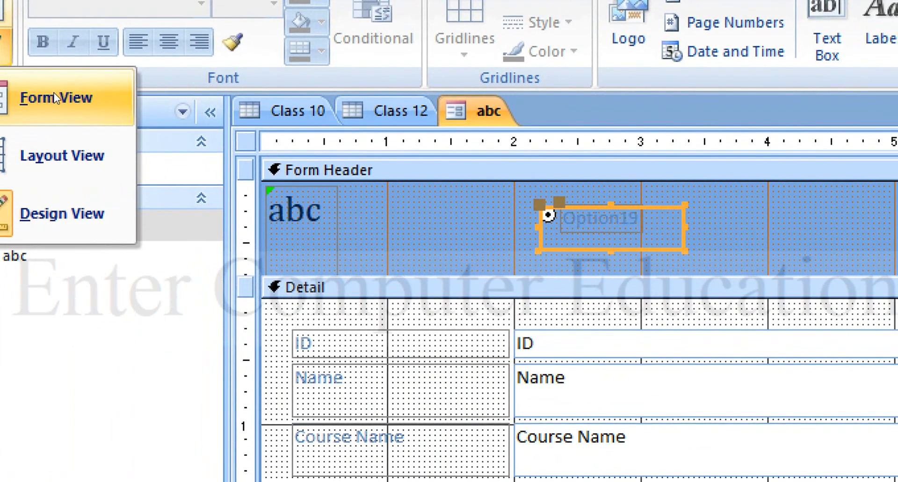
{"action": "left_click", "coordinate": [54, 94]}
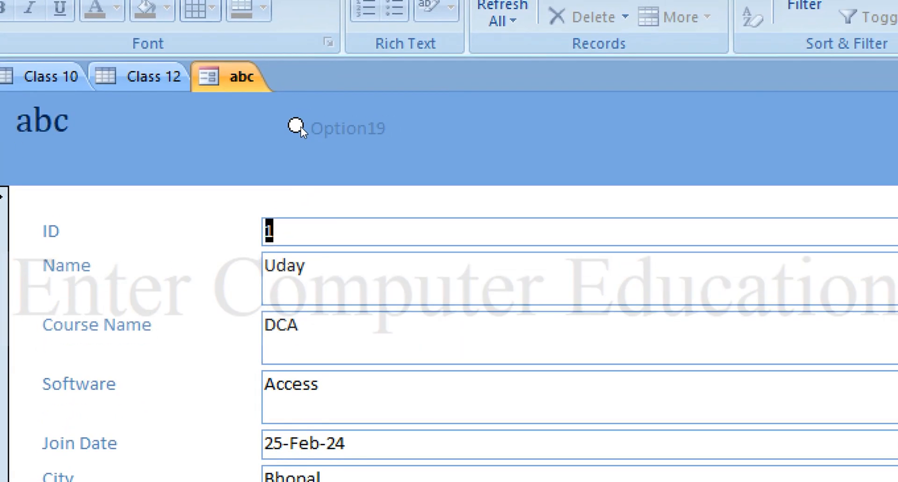
{"action": "left_click", "coordinate": [301, 127]}
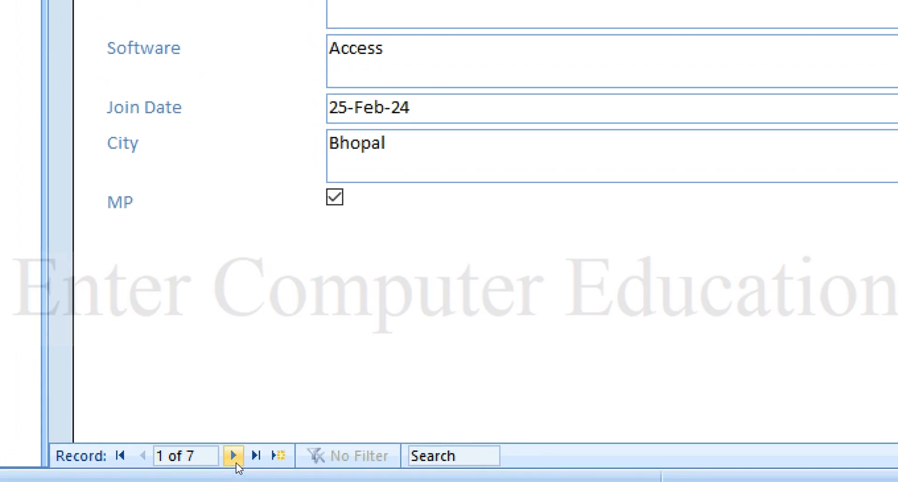
{"action": "left_click", "coordinate": [234, 457]}
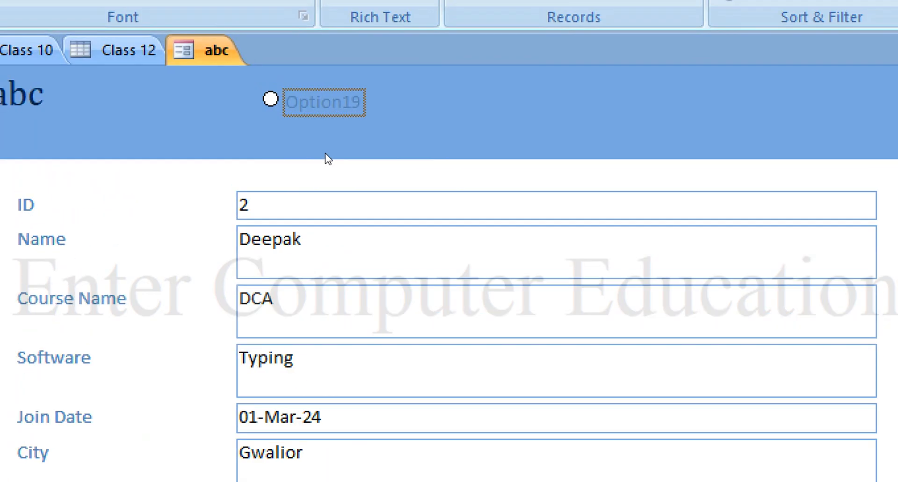
{"action": "left_click", "coordinate": [299, 129]}
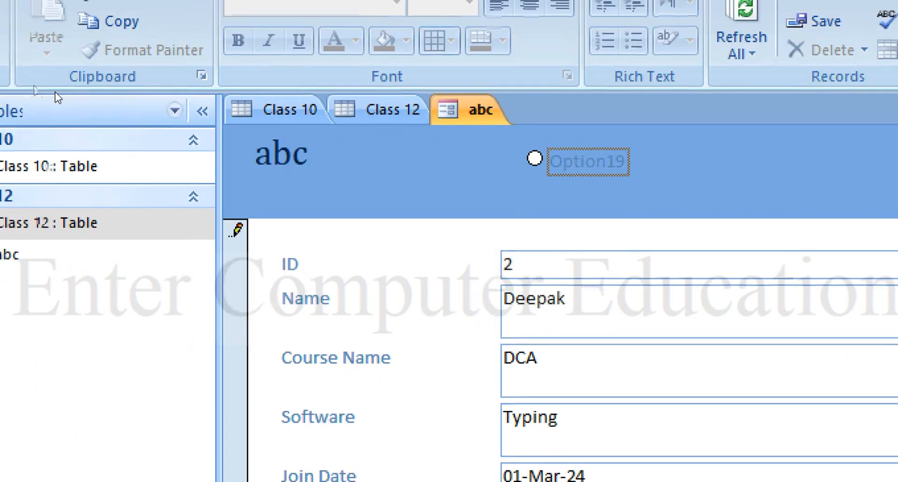
- Return the form to Design View and delete the option button from the form header
{"action": "left_click", "coordinate": [20, 72]}
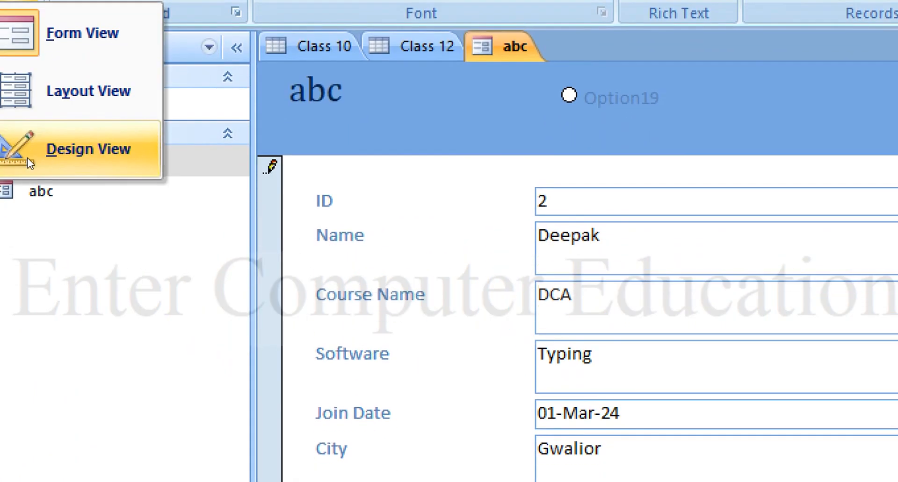
{"action": "left_click", "coordinate": [23, 187]}
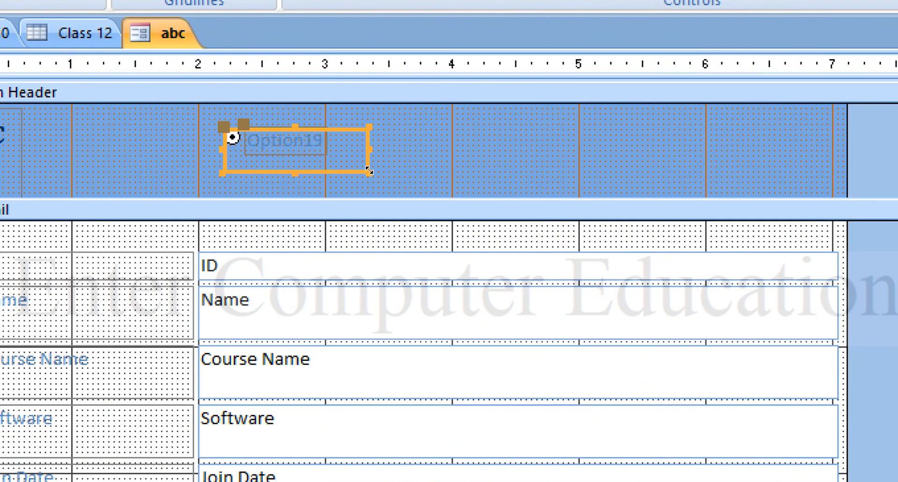
{"action": "key", "text": "Delete"}
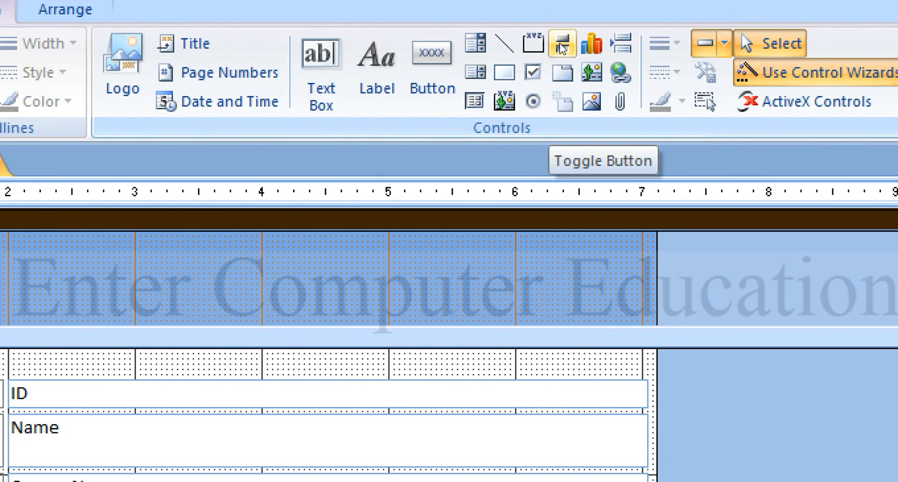
- Draw a toggle button about 0.96" wide and 0.33" high in the form header and set its Control Source to MP
{"action": "left_click", "coordinate": [562, 47]}
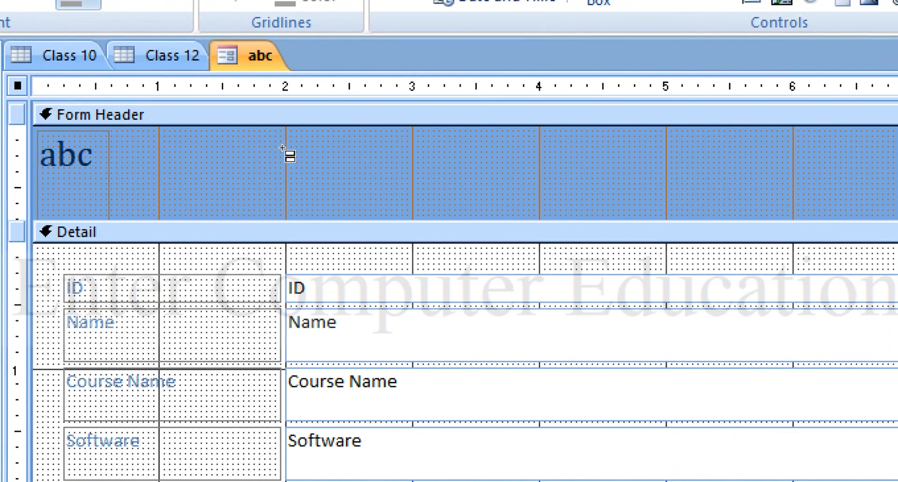
{"action": "left_click_drag", "start_coordinate": [283, 149], "coordinate": [407, 194]}
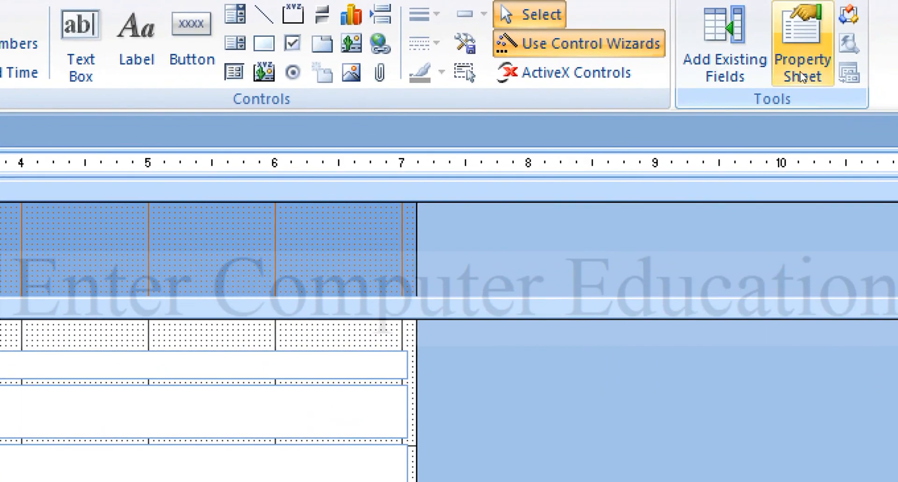
{"action": "left_click", "coordinate": [801, 77]}
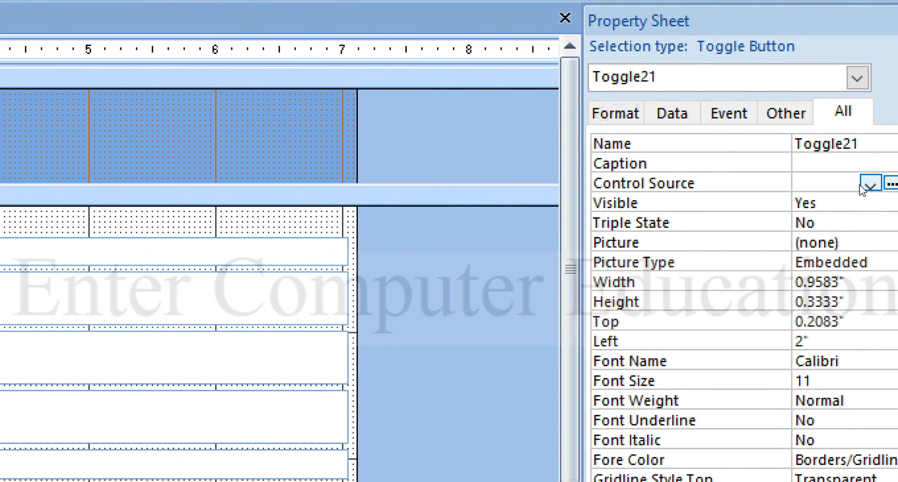
{"action": "left_click", "coordinate": [862, 187]}
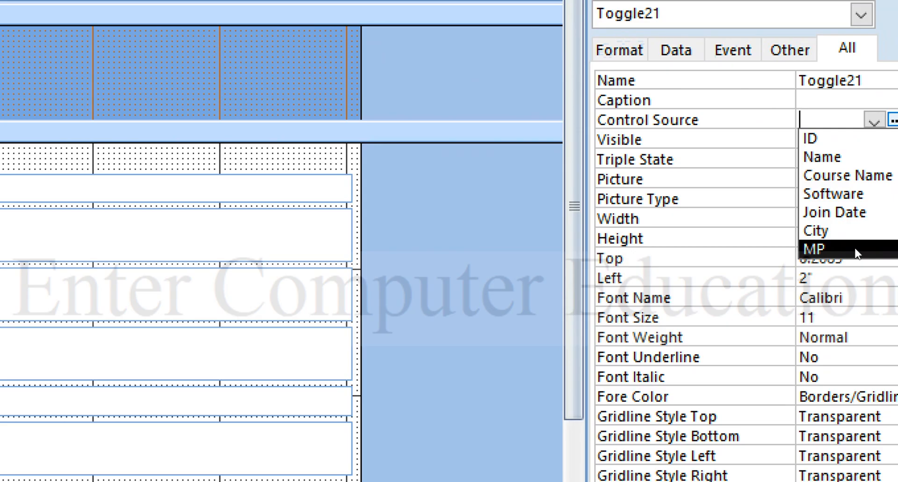
{"action": "left_click", "coordinate": [856, 254]}
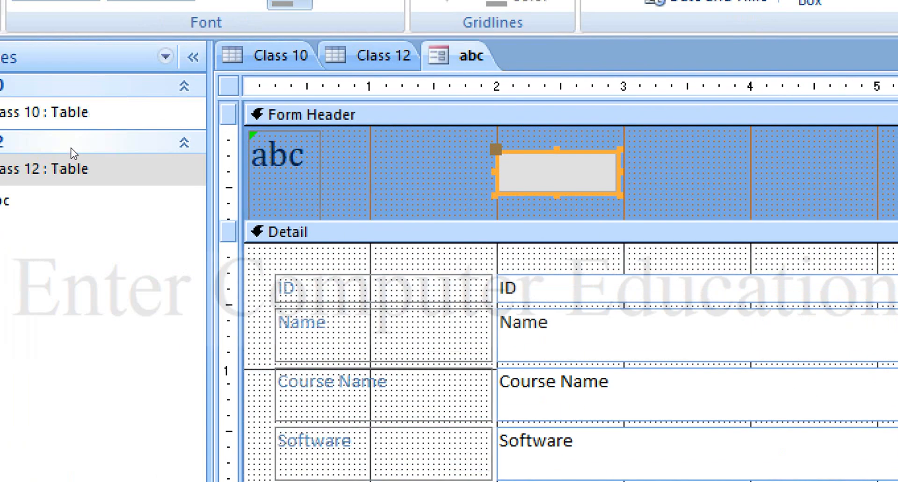
- Switch to Form View and test the header toggle button by toggling it on record 1
{"action": "left_click", "coordinate": [10, 72]}
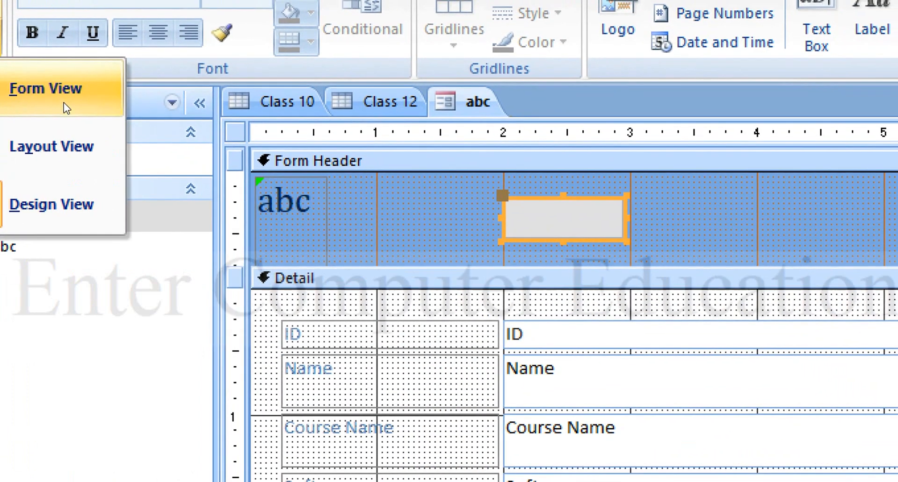
{"action": "left_click", "coordinate": [60, 107]}
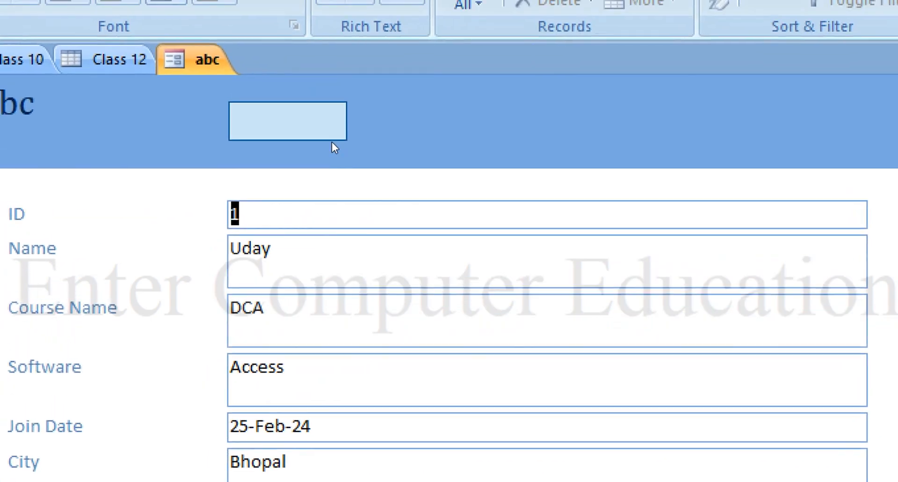
{"action": "left_click", "coordinate": [290, 131]}
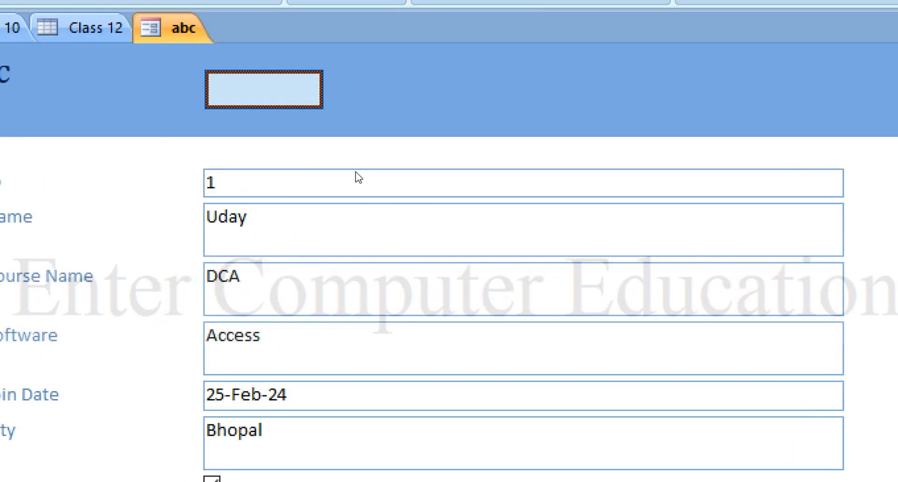
{"action": "left_click", "coordinate": [313, 133]}
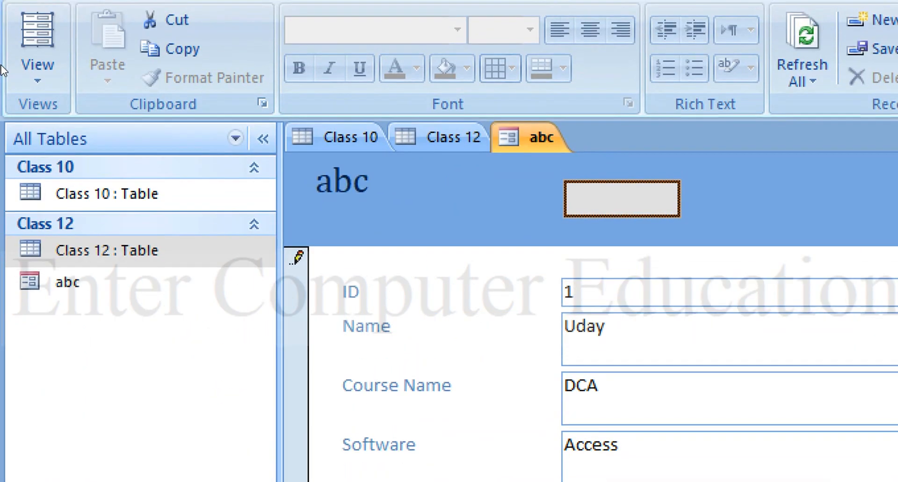
- Return the form to Design View and delete the toggle button from the form header
{"action": "left_click", "coordinate": [35, 69]}
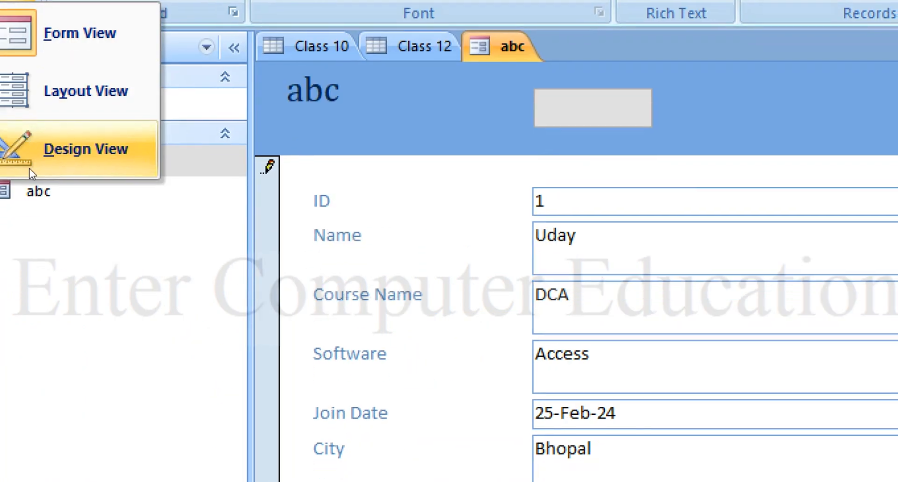
{"action": "left_click", "coordinate": [33, 161]}
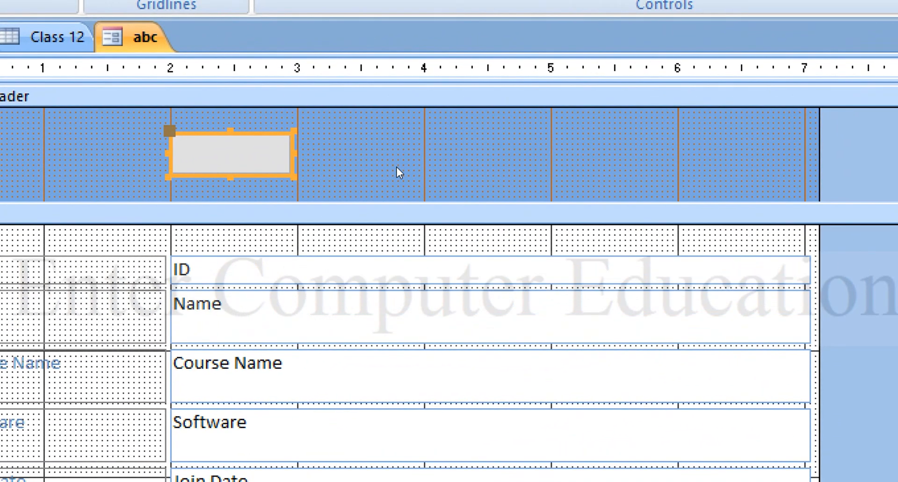
{"action": "left_click", "coordinate": [397, 168]}
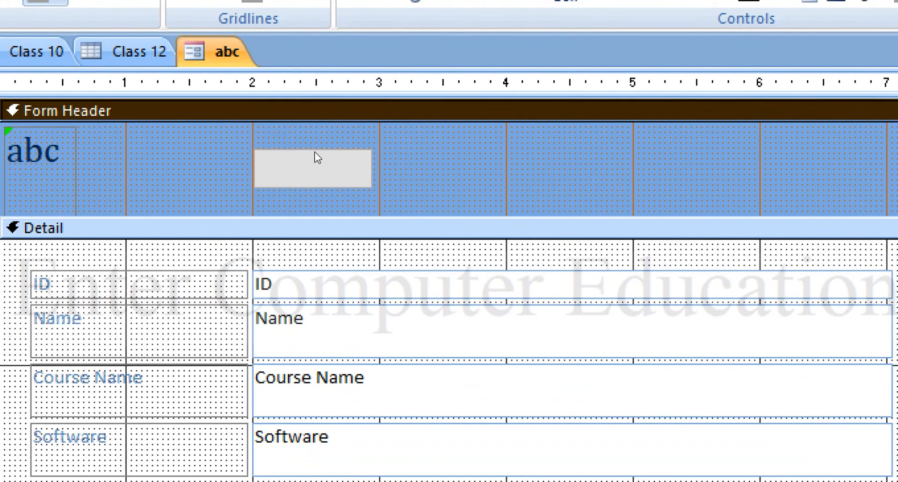
{"action": "left_click", "coordinate": [316, 155]}
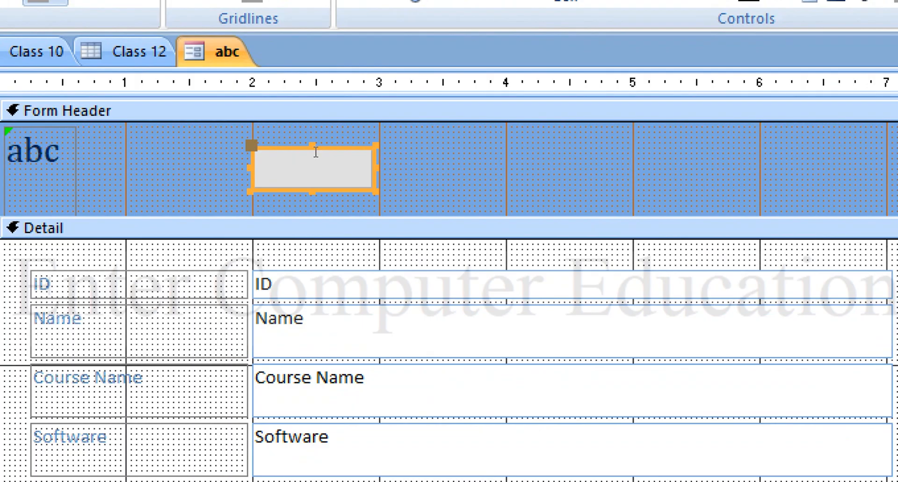
{"action": "key", "text": "Delete"}
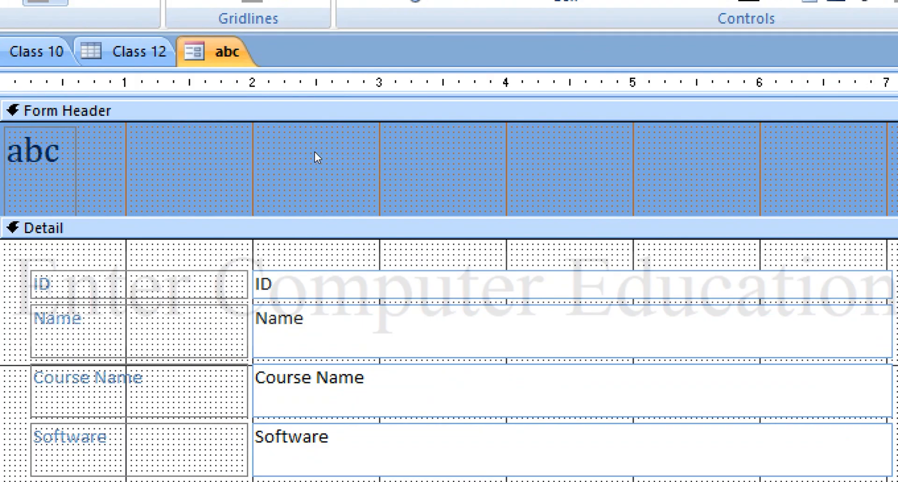